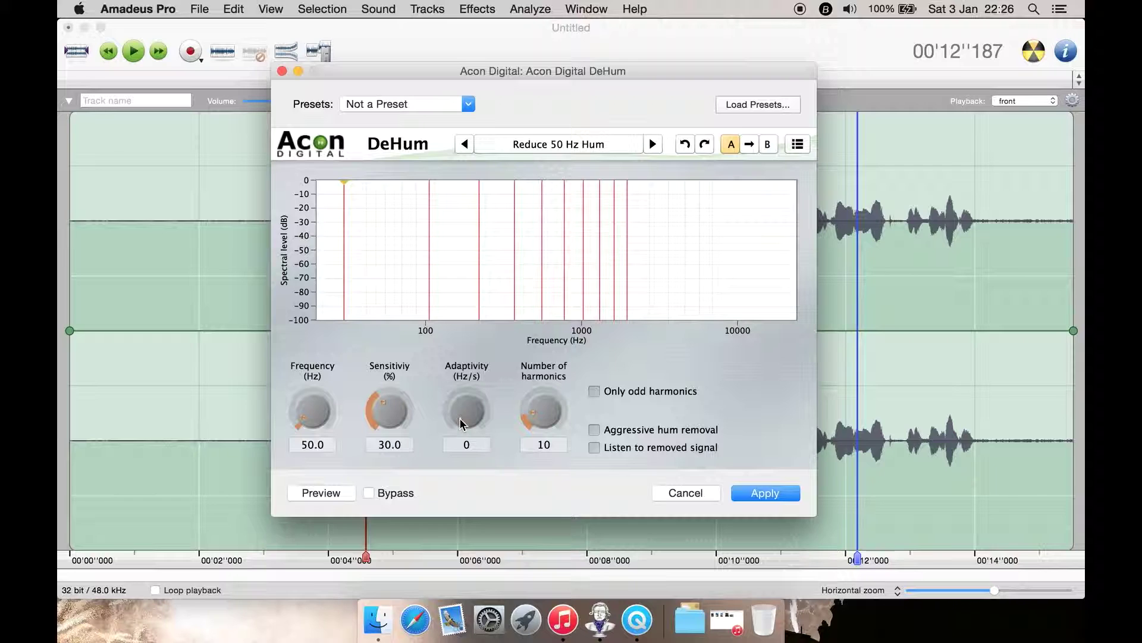
Step: Apply DeHum to the recording with the Reduce 50 Hz Hum preset and Only odd harmonics switched off
{"action": "left_click", "coordinate": [594, 392]}
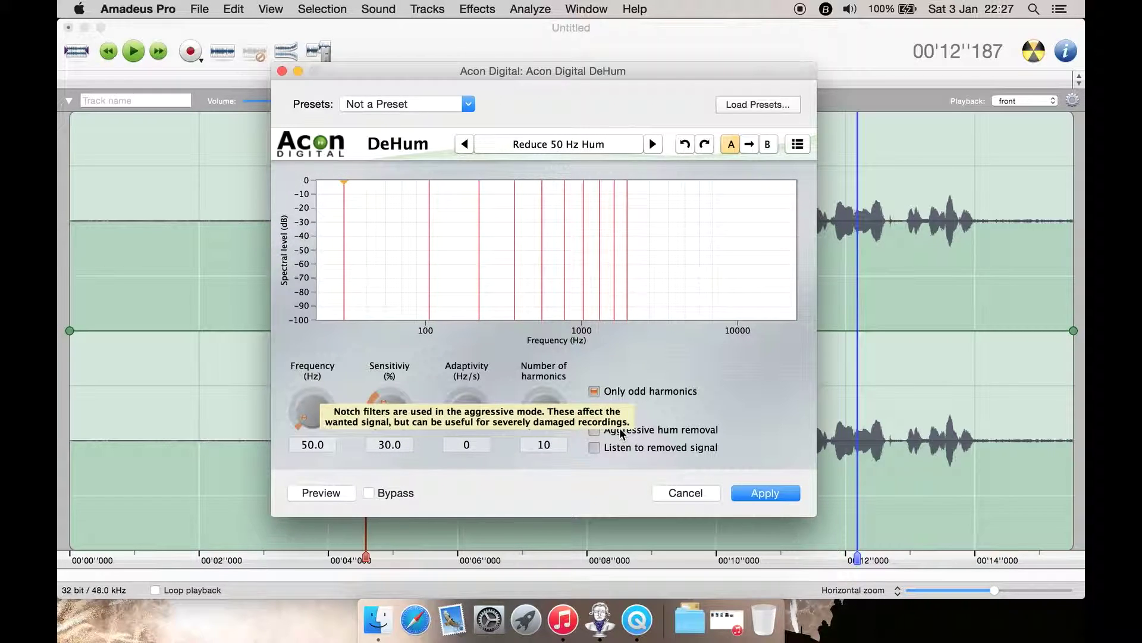
{"action": "left_click", "coordinate": [674, 391]}
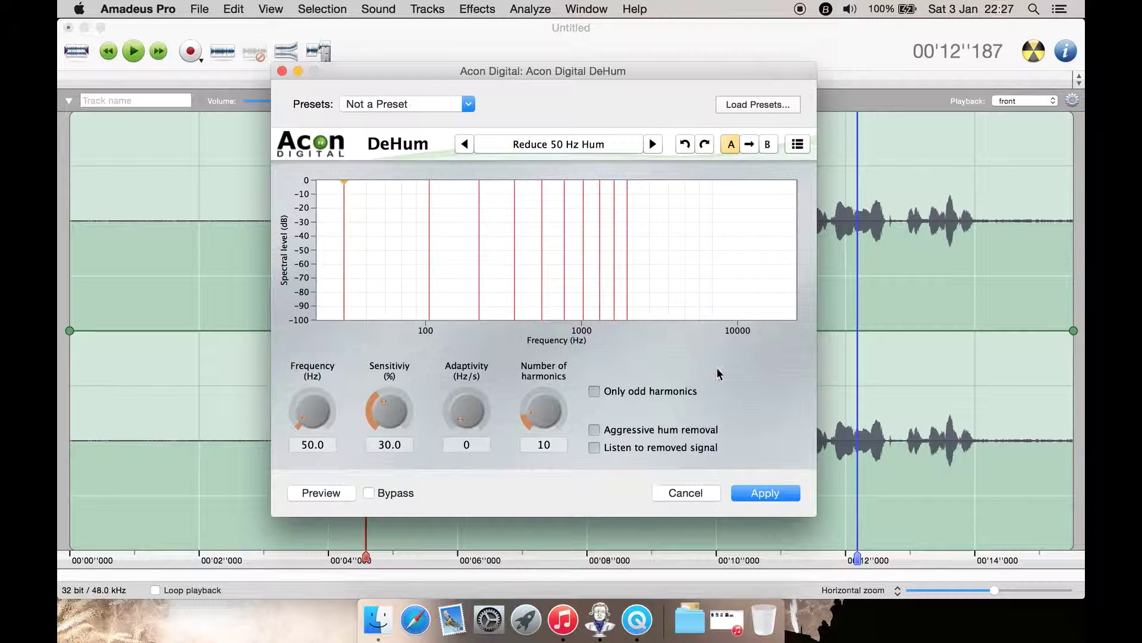
{"action": "left_click", "coordinate": [764, 494]}
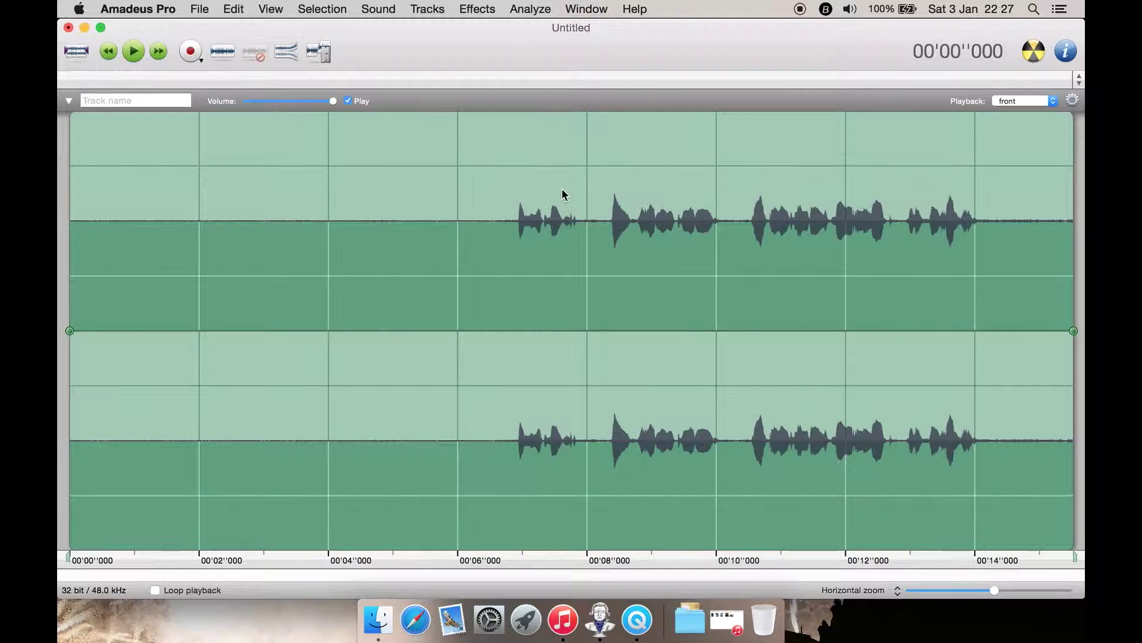
Step: Play back the recording from about 5.6 s, replay it from about 4.7 s, and stop playback
{"action": "left_click", "coordinate": [431, 196]}
{"action": "key", "text": "space"}
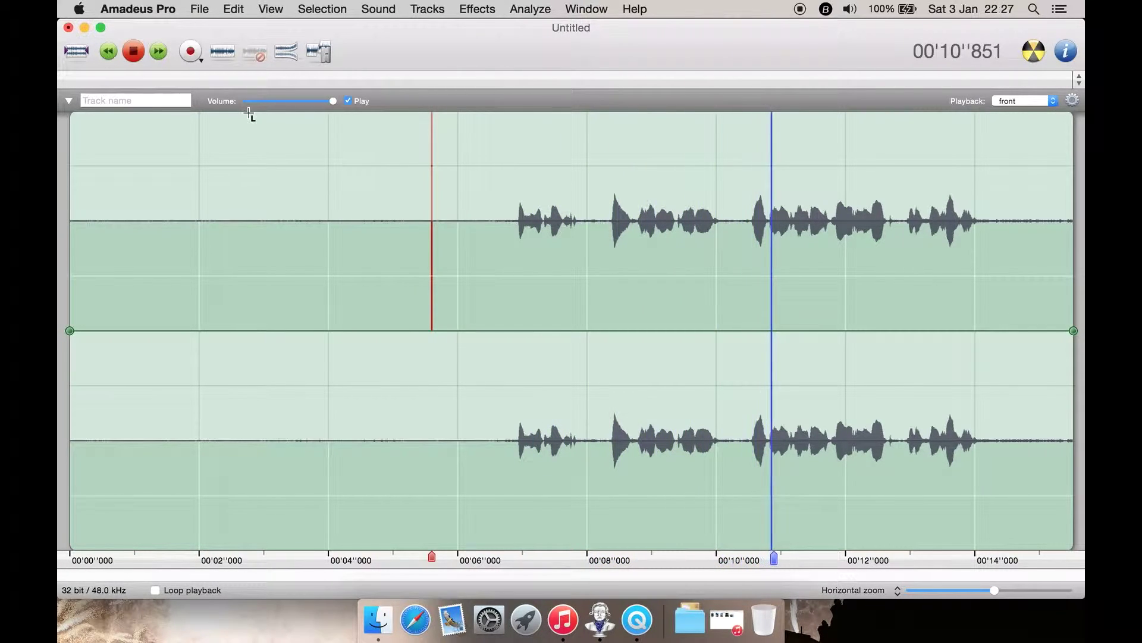
{"action": "left_click", "coordinate": [372, 215]}
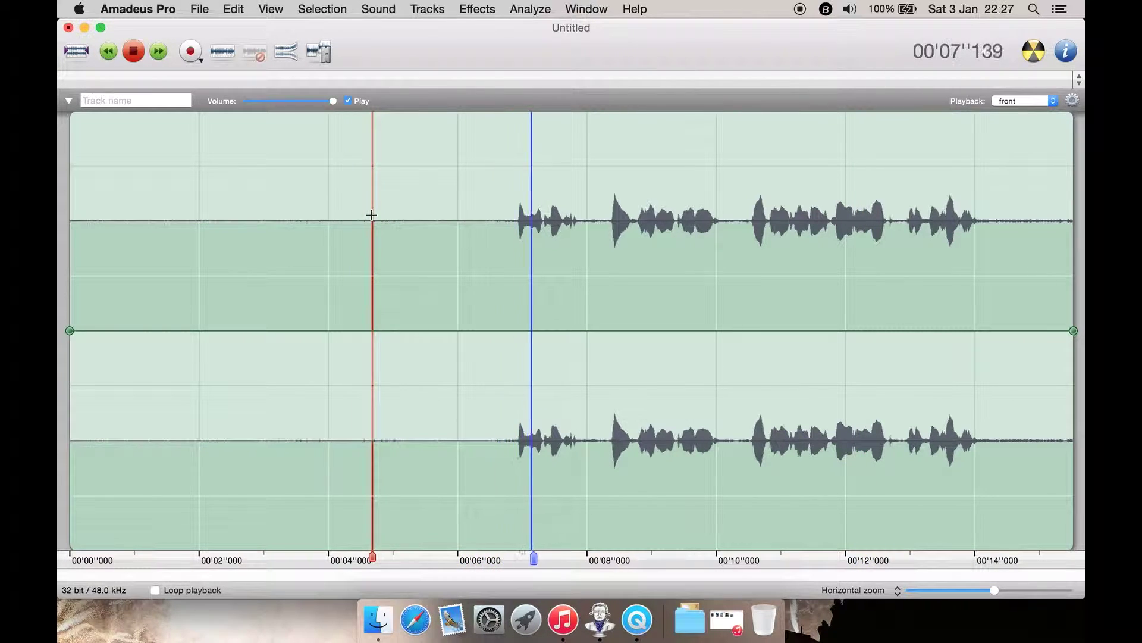
{"action": "left_click", "coordinate": [135, 52]}
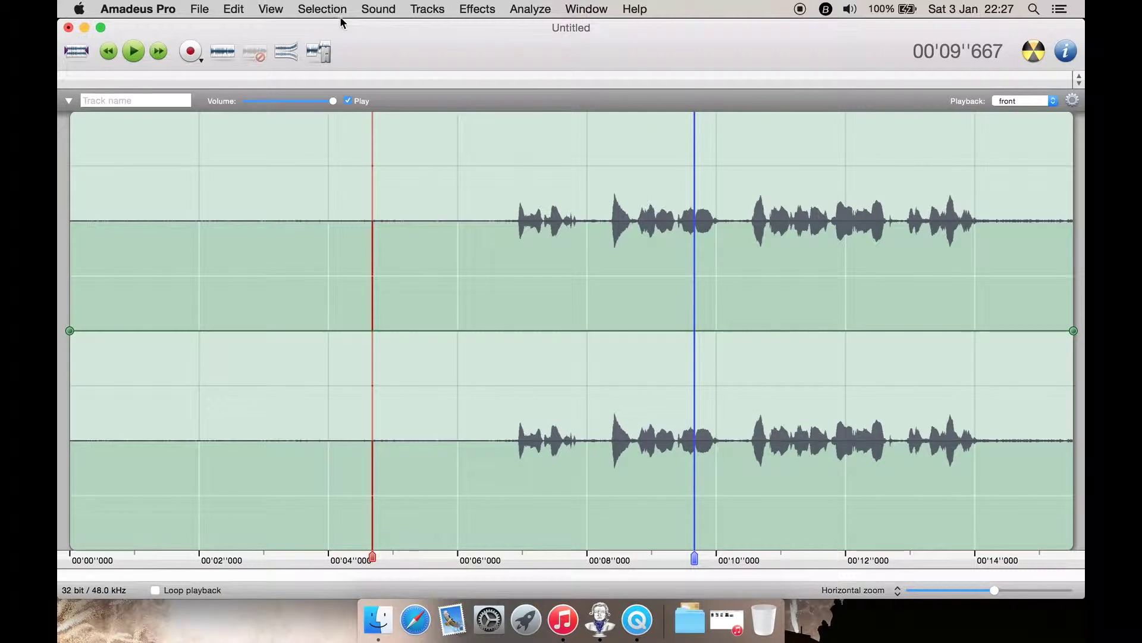
Step: Open the Acon Digital DeClip audio unit for the recording
{"action": "left_click", "coordinate": [470, 9]}
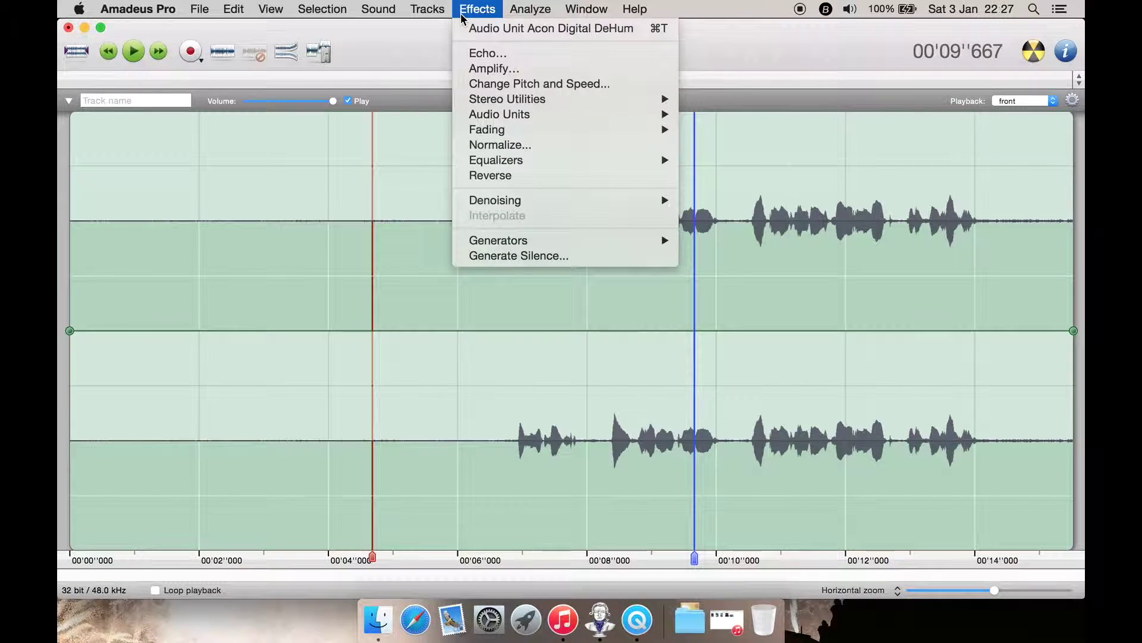
{"action": "key", "text": "Escape"}
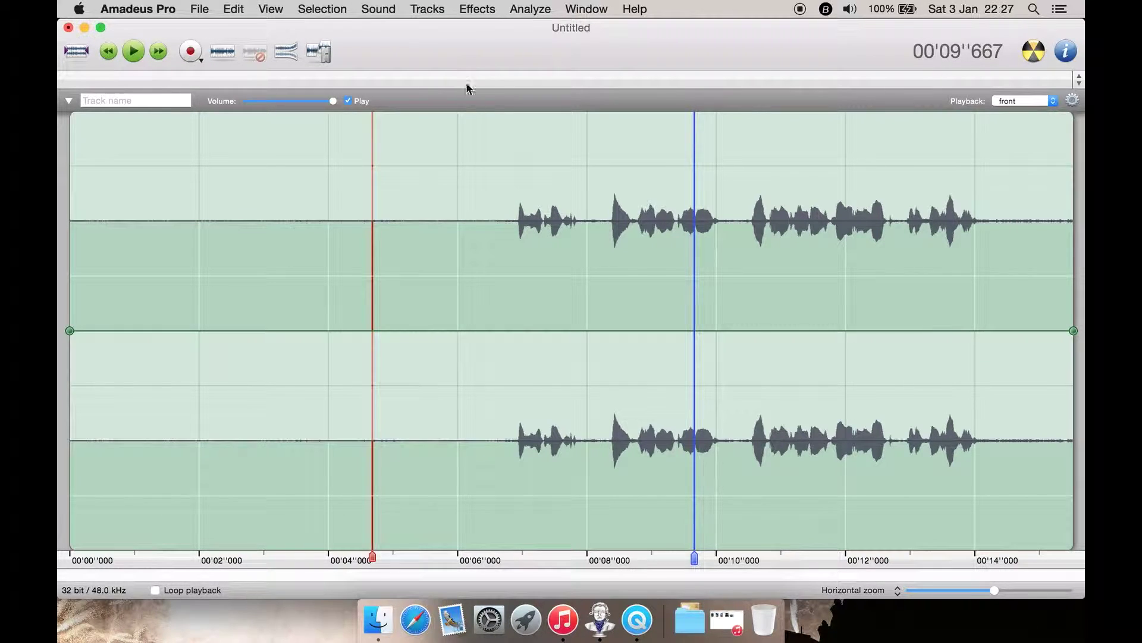
{"action": "left_click", "coordinate": [465, 7]}
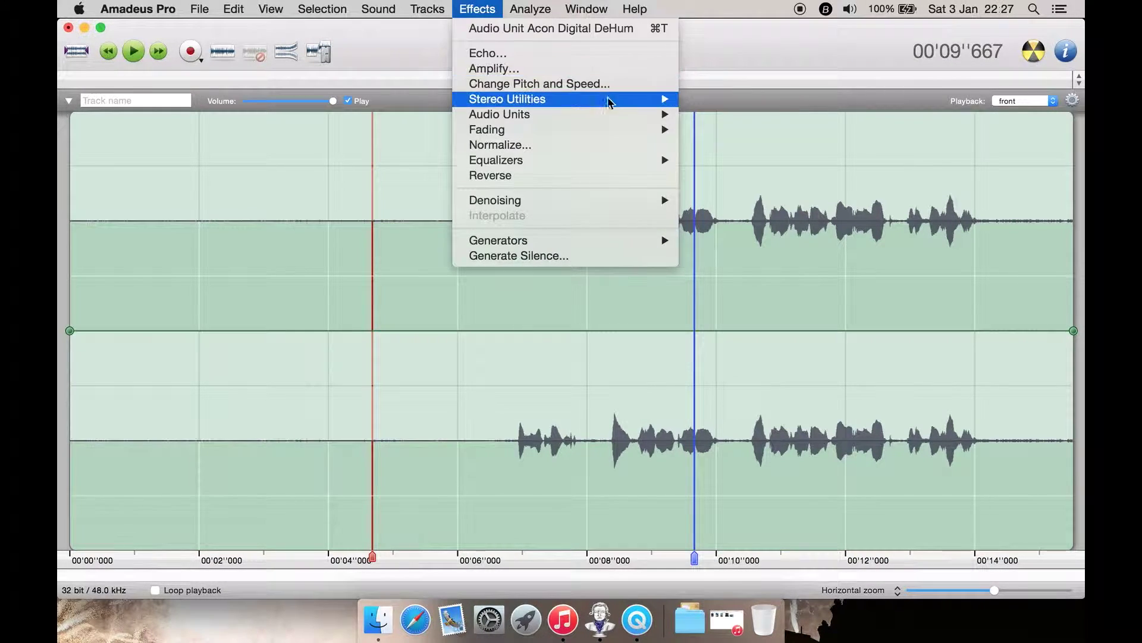
{"action": "mouse_move", "coordinate": [642, 119]}
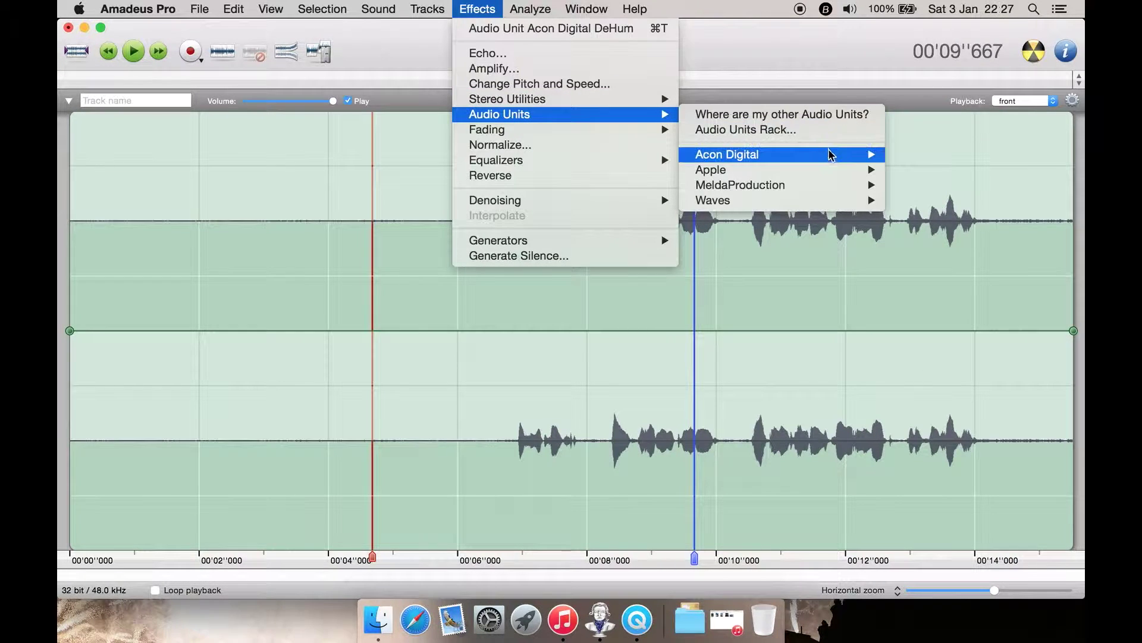
{"action": "mouse_move", "coordinate": [851, 155]}
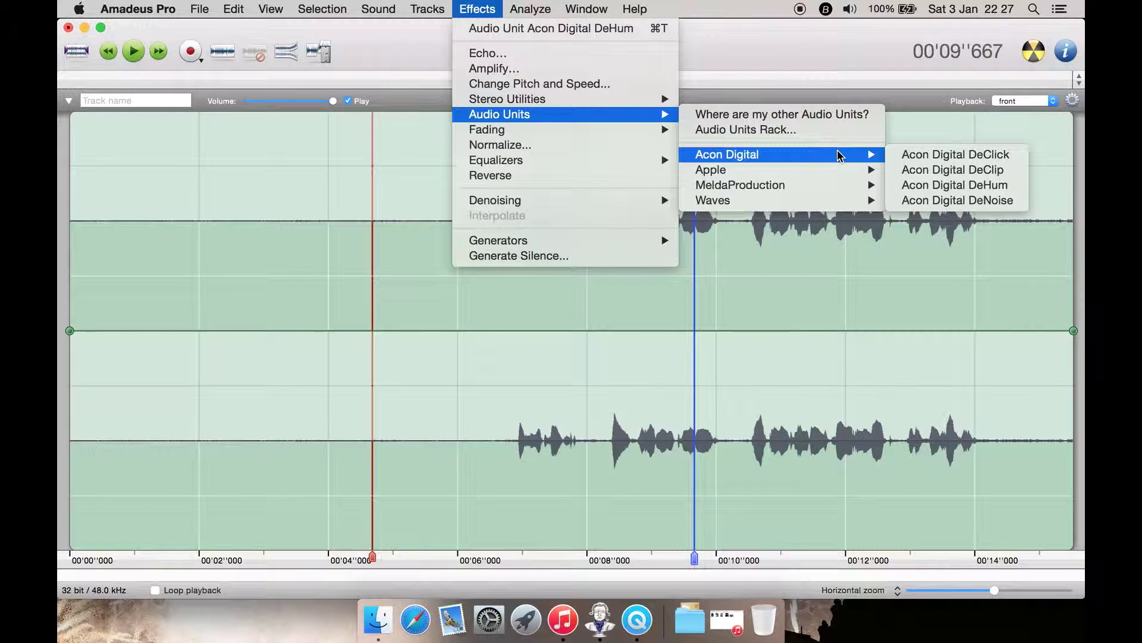
{"action": "left_click", "coordinate": [936, 171]}
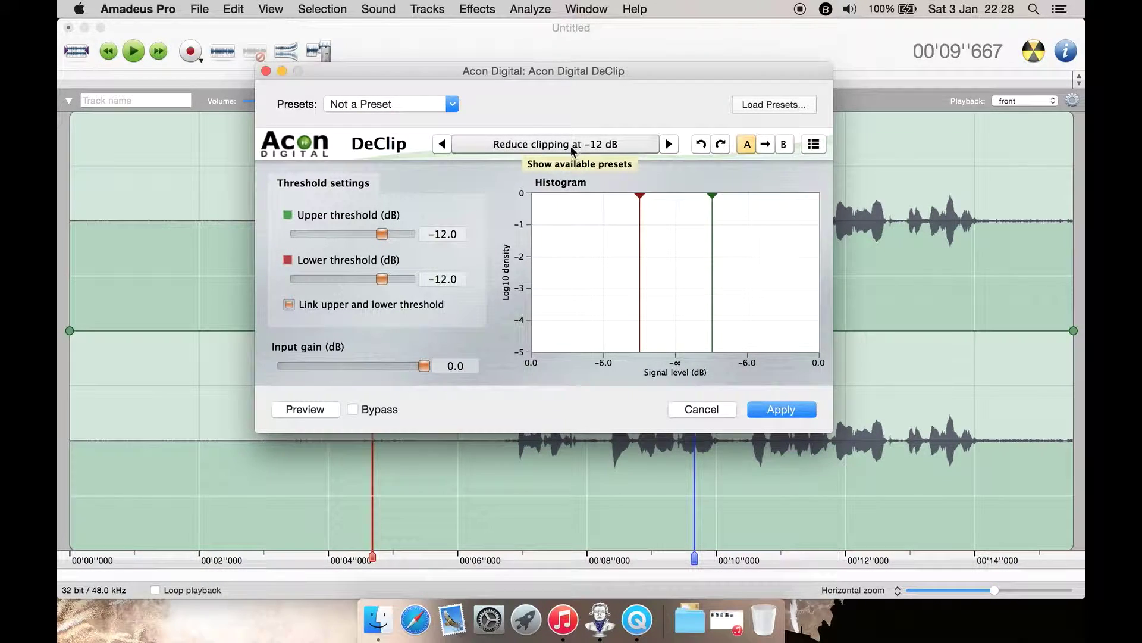
Step: Look through the DeClip factory presets and load the Reset preset
{"action": "left_click", "coordinate": [620, 147]}
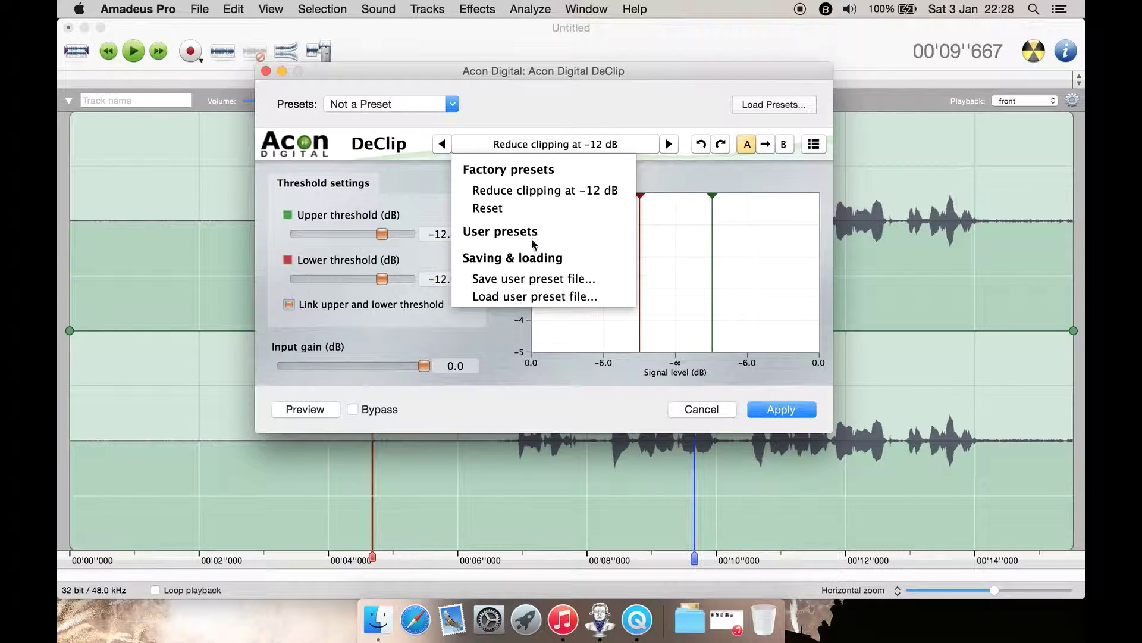
{"action": "left_click", "coordinate": [524, 341]}
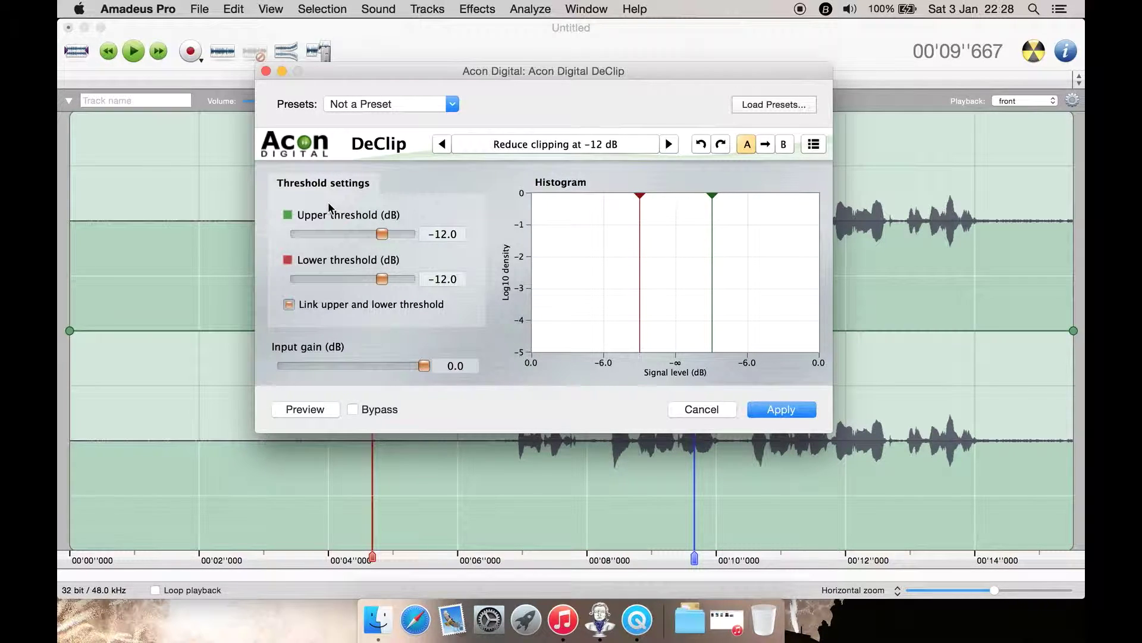
{"action": "left_click", "coordinate": [523, 144]}
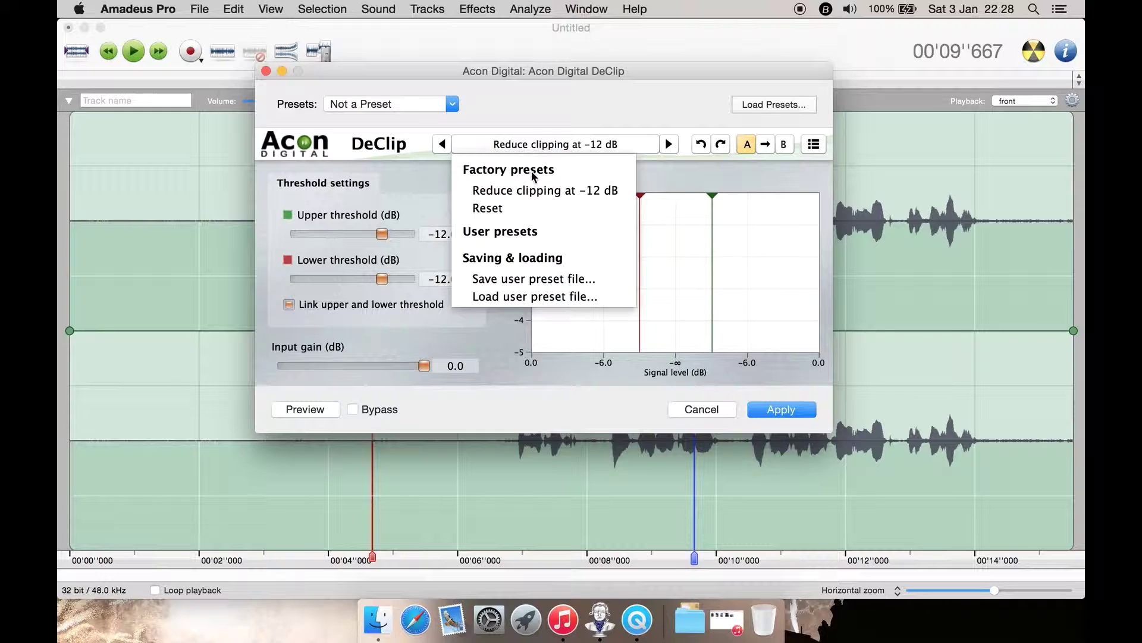
{"action": "left_click", "coordinate": [520, 207]}
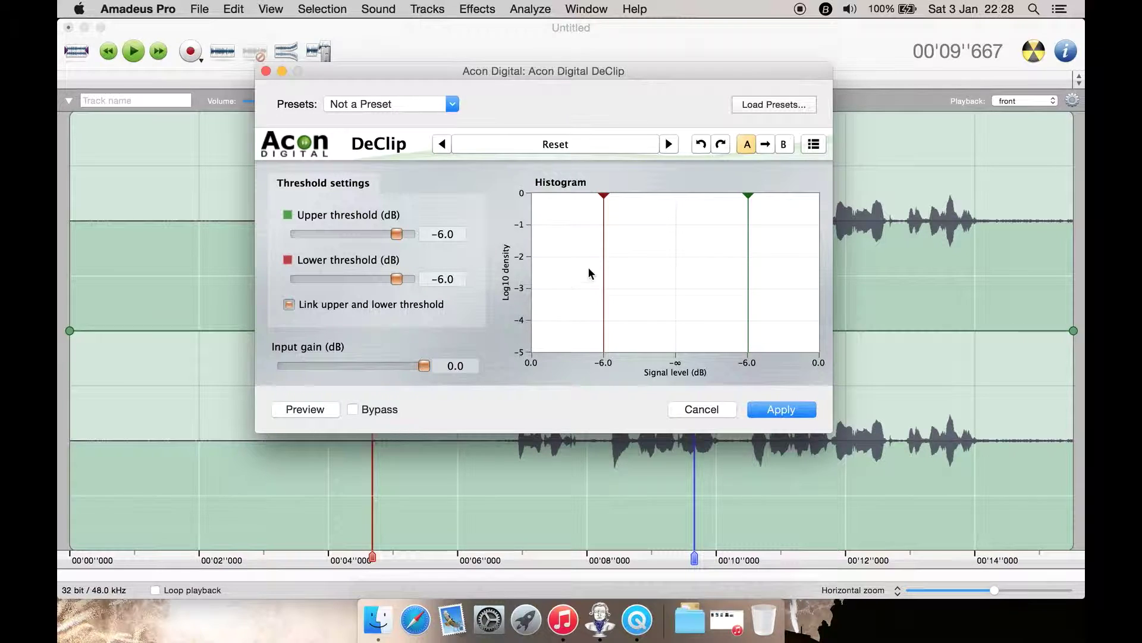
Step: Load the Reduce clipping at -12 dB factory preset in DeClip and apply it to the recording
{"action": "left_click", "coordinate": [610, 144]}
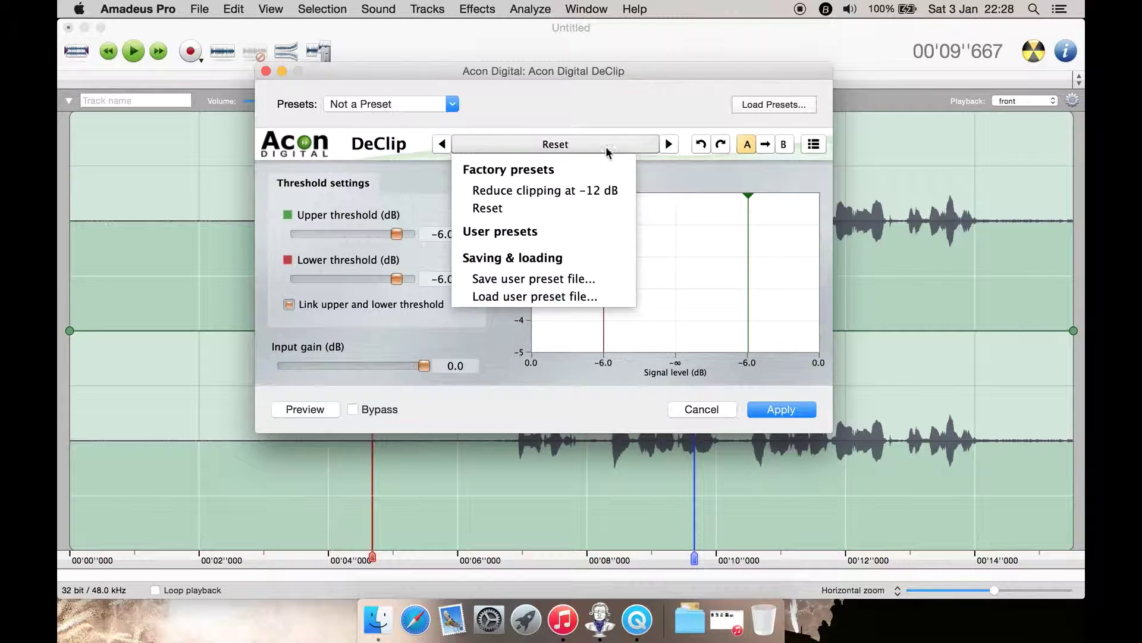
{"action": "left_click", "coordinate": [594, 187]}
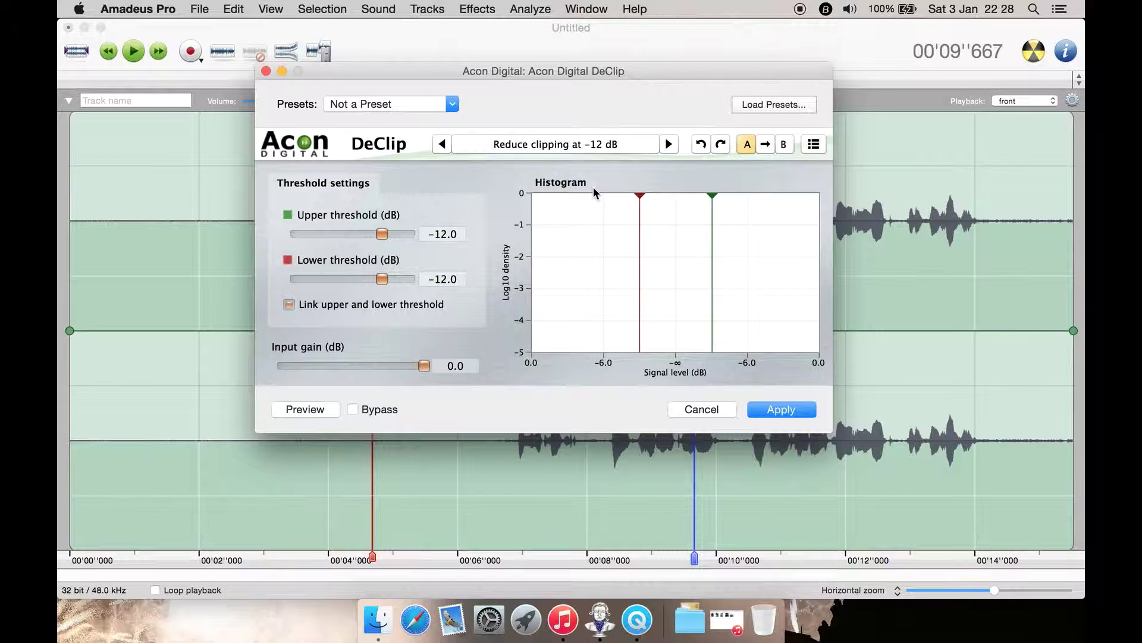
{"action": "left_click", "coordinate": [808, 414]}
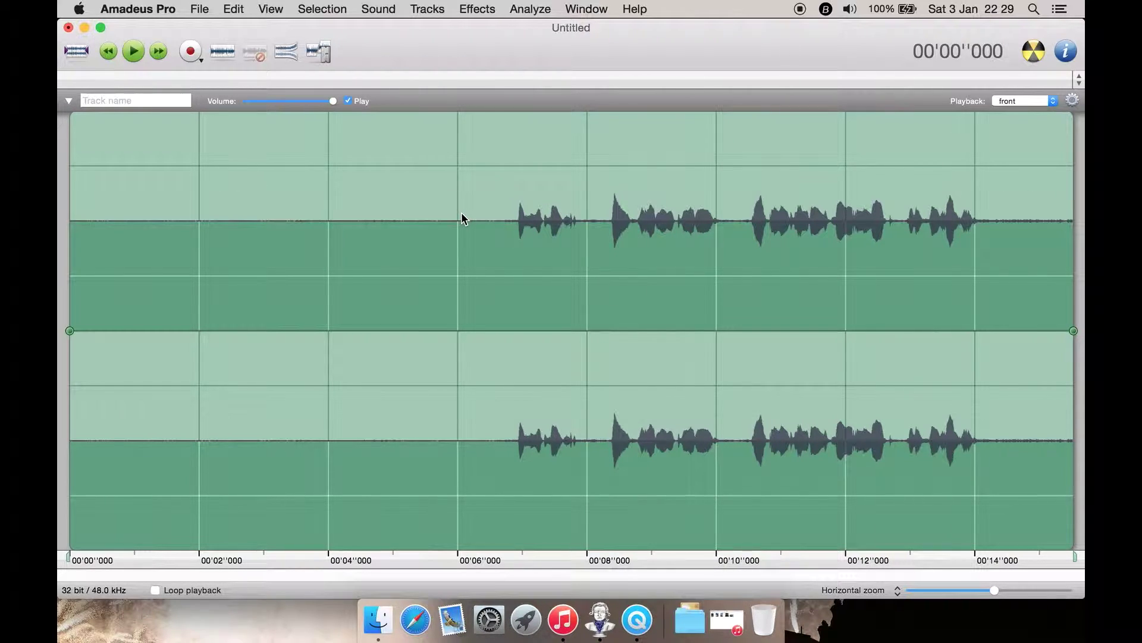
Step: Play back the declipped recording from about 5.6 s and stop playback
{"action": "left_click", "coordinate": [428, 212]}
{"action": "key", "text": "space"}
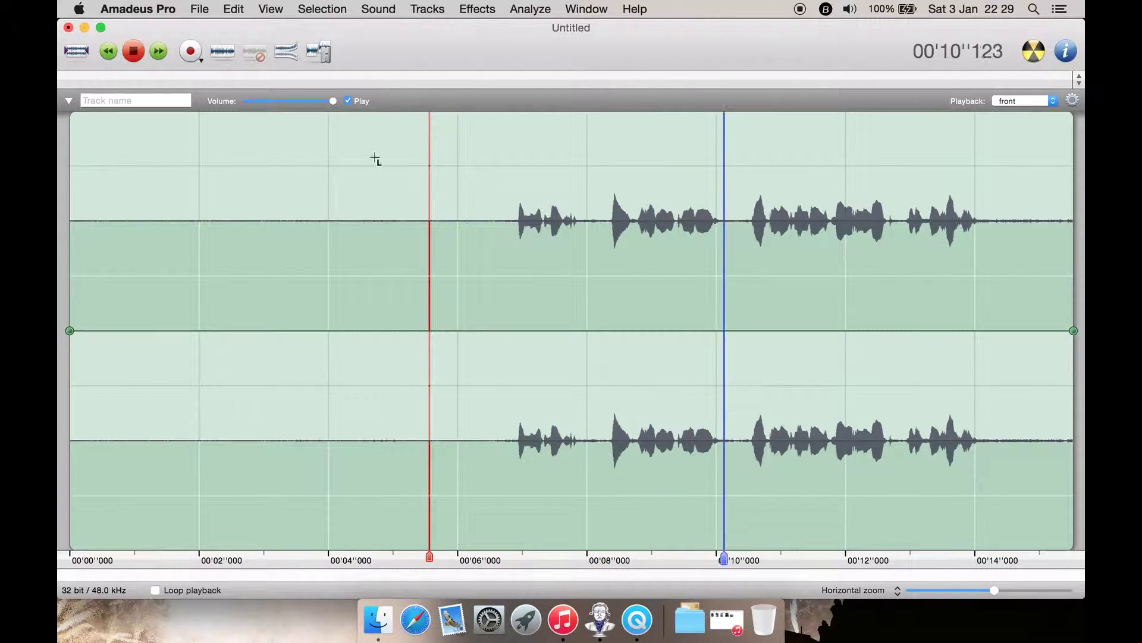
{"action": "left_click", "coordinate": [128, 53]}
Step: Open the Acon Digital DeClick audio unit for the recording
{"action": "left_click", "coordinate": [470, 8]}
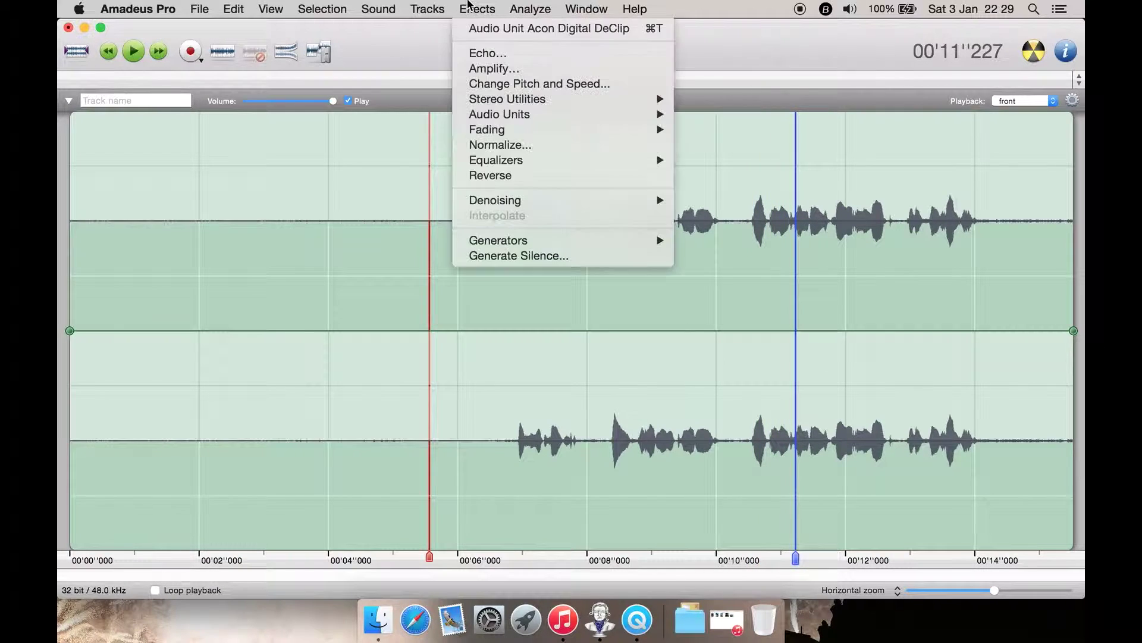
{"action": "mouse_move", "coordinate": [629, 115]}
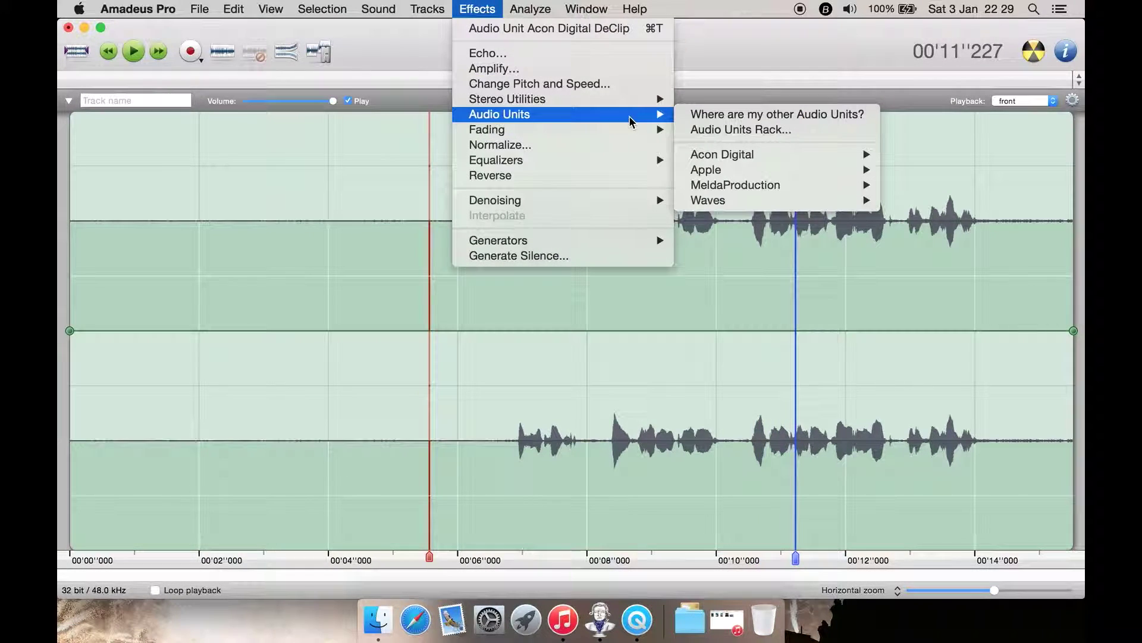
{"action": "mouse_move", "coordinate": [774, 154]}
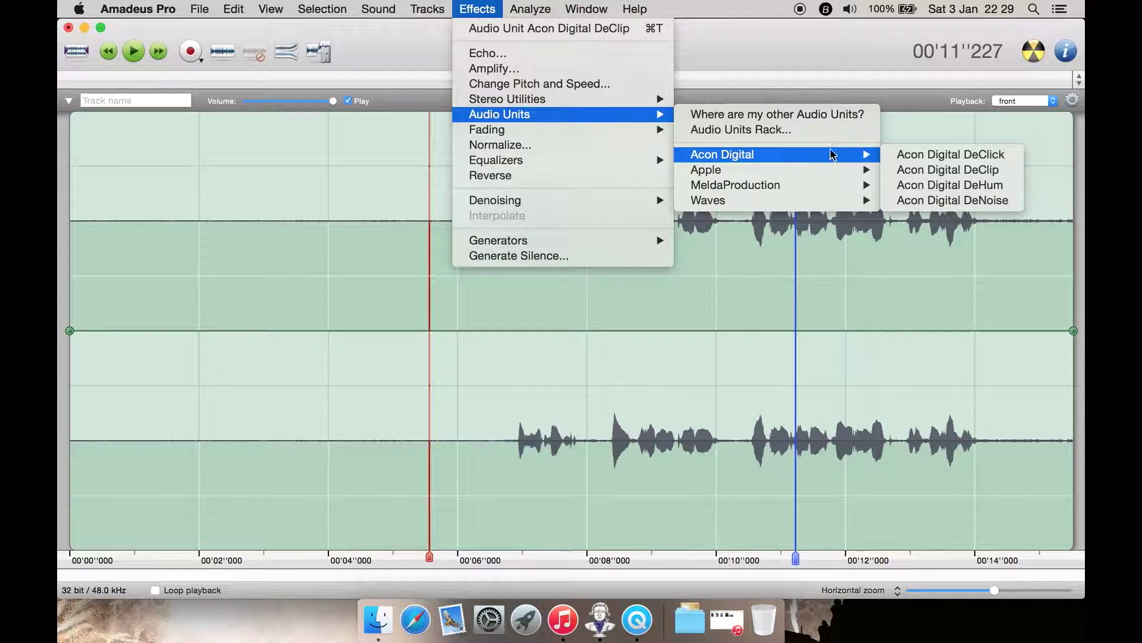
{"action": "left_click", "coordinate": [905, 156]}
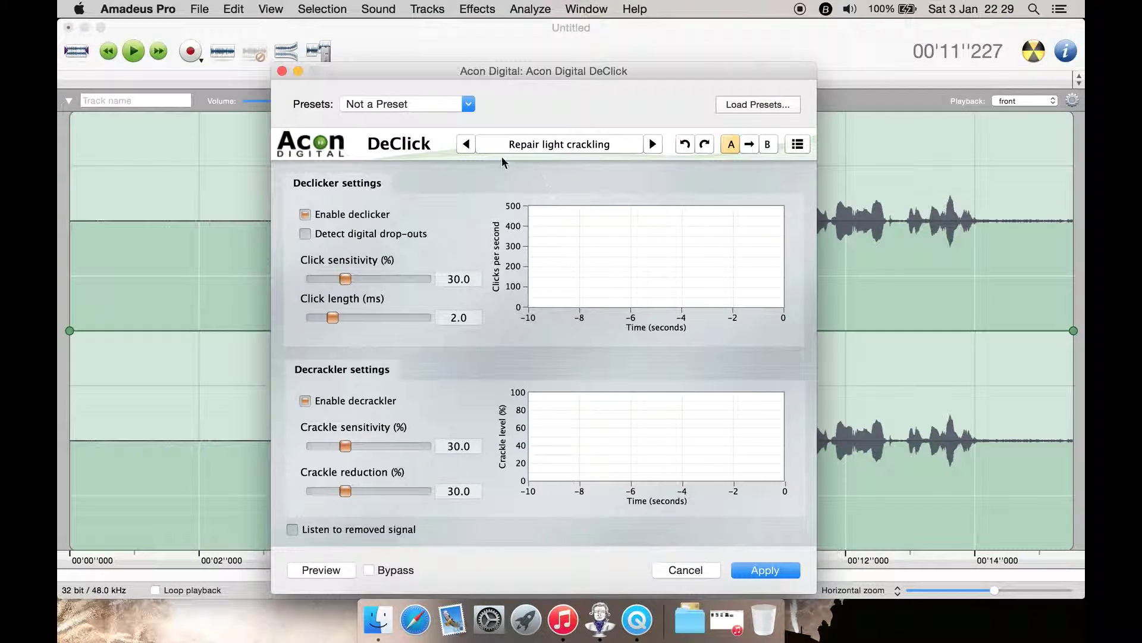
Step: Load the Repair light crackling factory preset in DeClick and apply it to the recording
{"action": "left_click", "coordinate": [588, 146]}
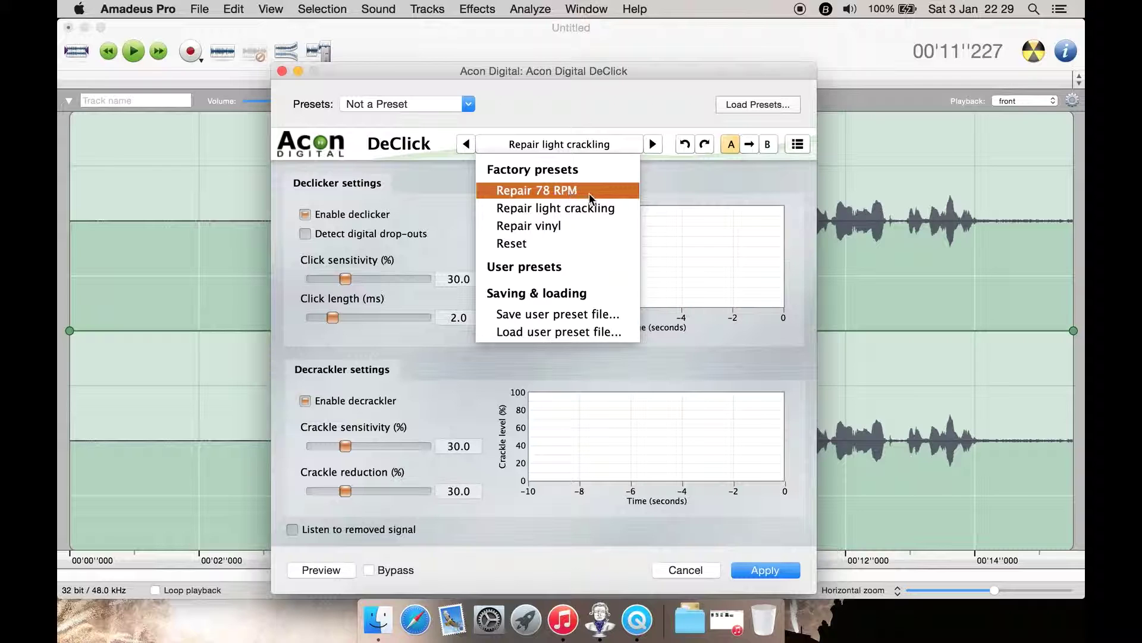
{"action": "left_click", "coordinate": [561, 244]}
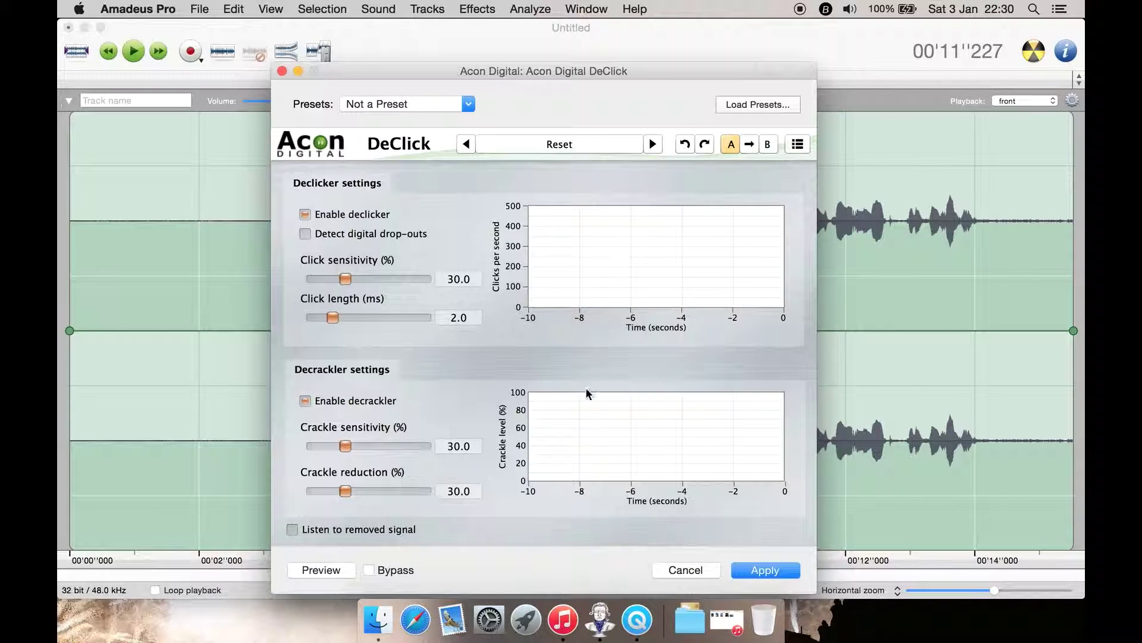
{"action": "left_click", "coordinate": [544, 145]}
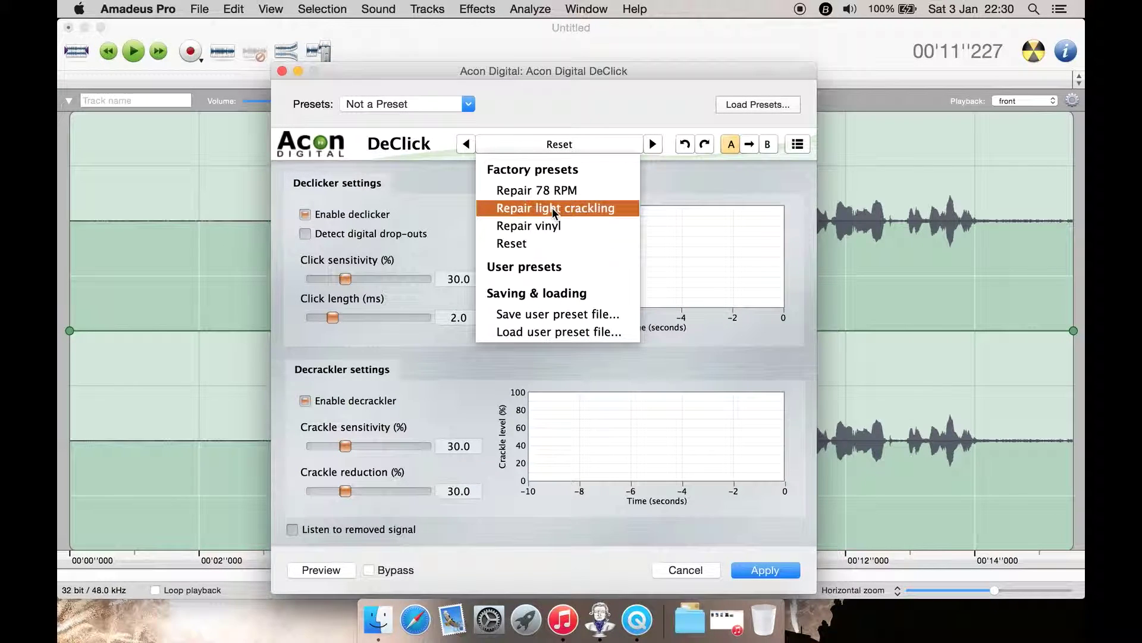
{"action": "left_click", "coordinate": [552, 209]}
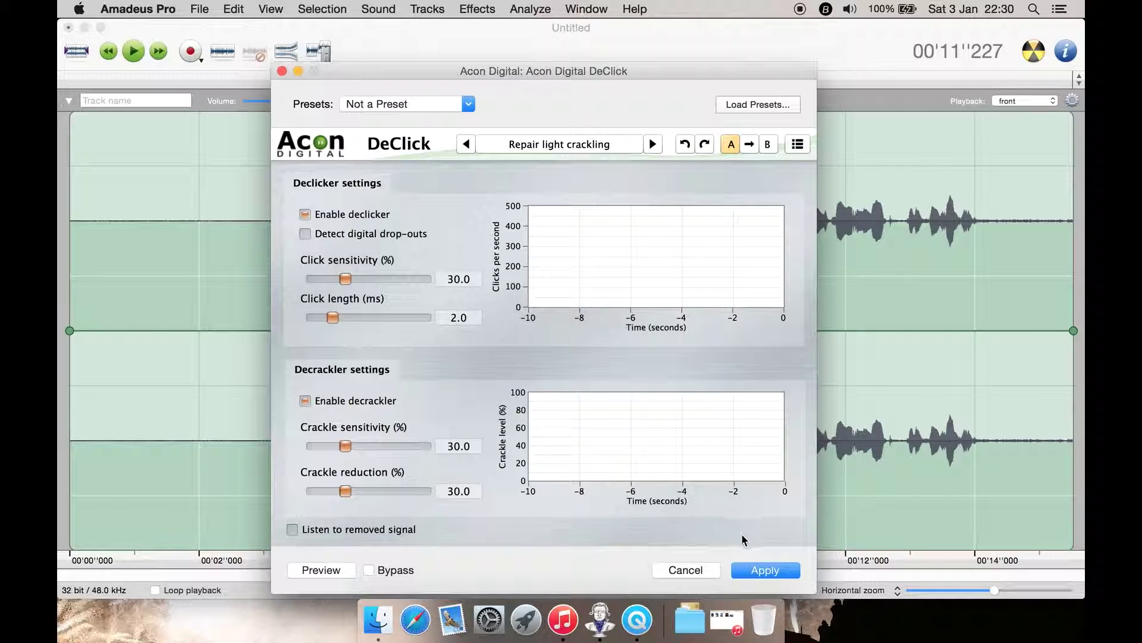
{"action": "left_click", "coordinate": [748, 570]}
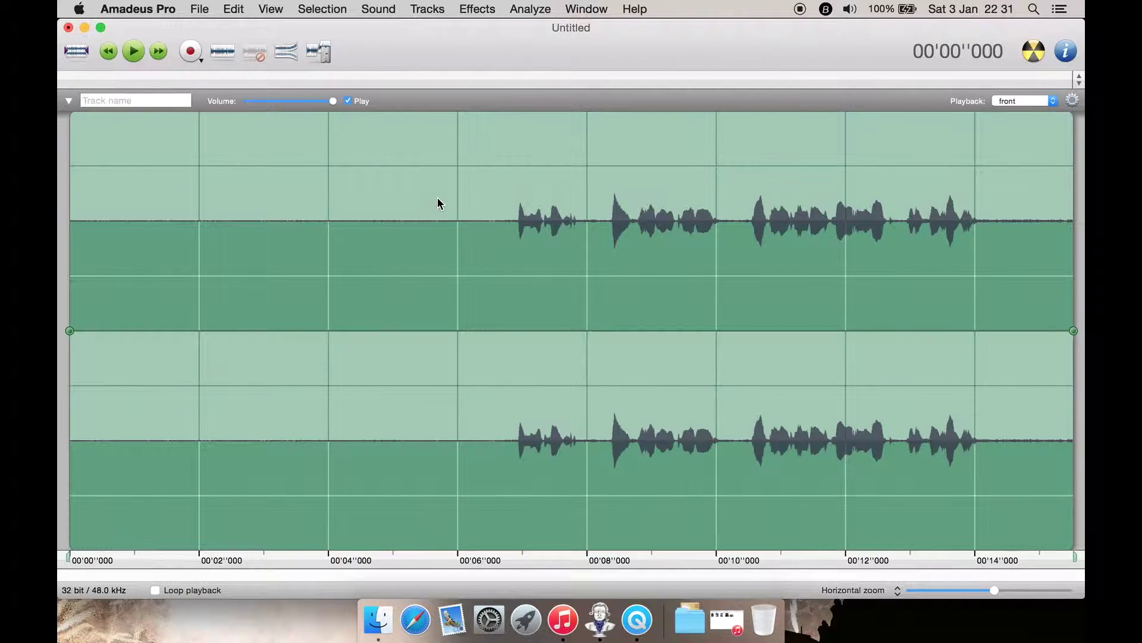
{"action": "left_click", "coordinate": [463, 6]}
{"action": "left_click", "coordinate": [463, 6]}
{"action": "left_click", "coordinate": [435, 9]}
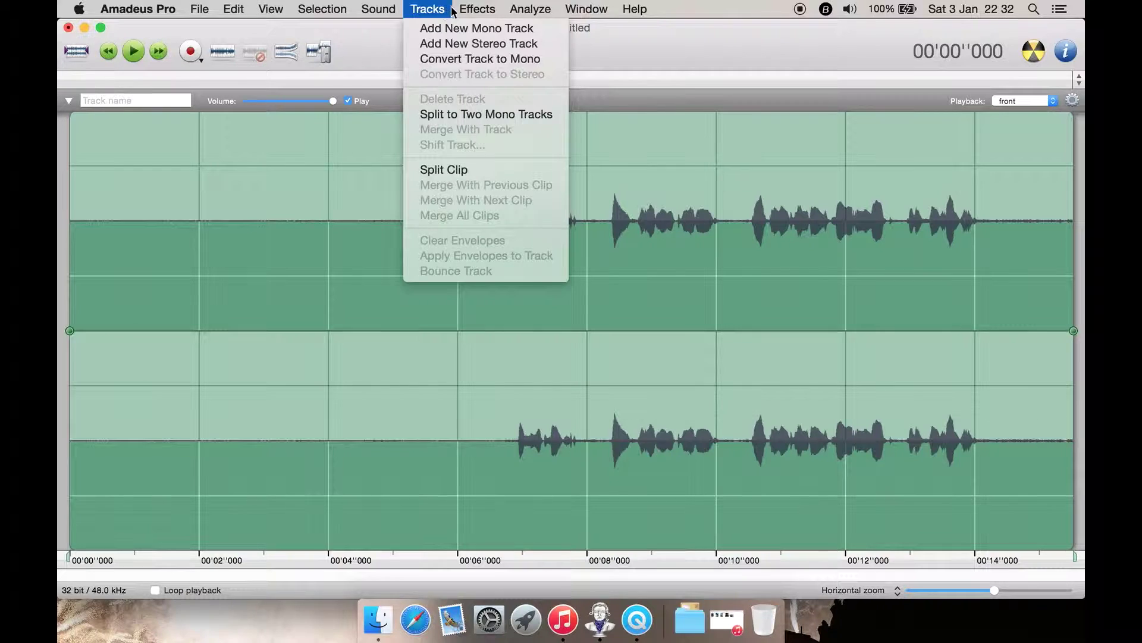
{"action": "mouse_move", "coordinate": [458, 9]}
{"action": "mouse_move", "coordinate": [584, 203]}
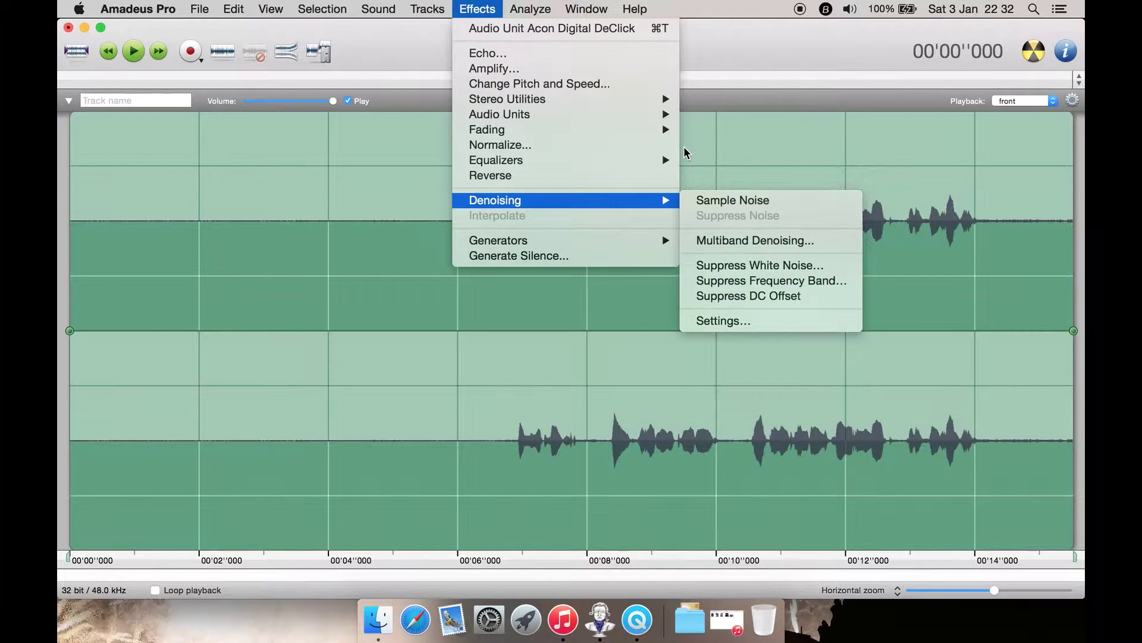
{"action": "mouse_move", "coordinate": [594, 169]}
{"action": "left_click", "coordinate": [492, 9]}
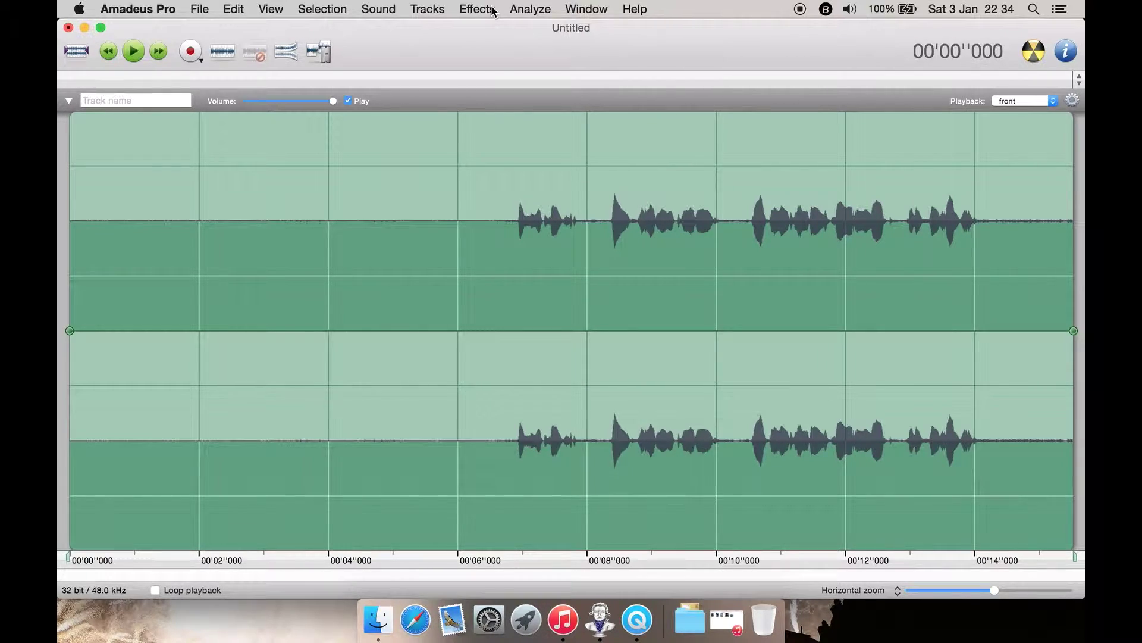
Step: Play back the declicked recording from about 4.9 s
{"action": "left_click", "coordinate": [384, 201]}
{"action": "key", "text": "space"}
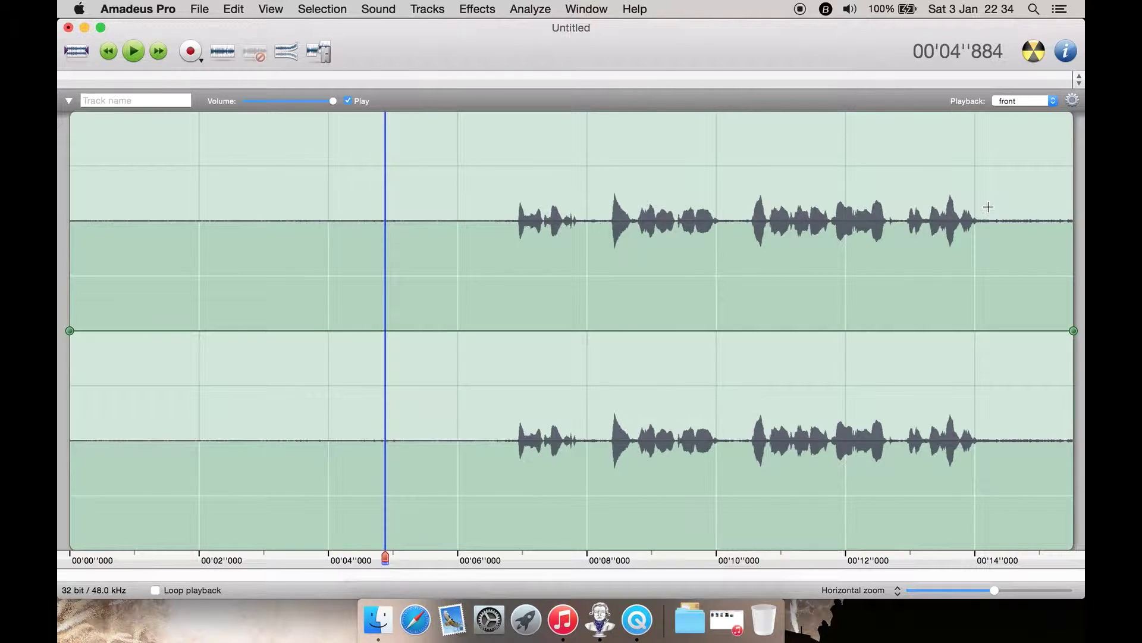
Step: Select the noise-only tail from about 14.2 s to the end, learn its profile in Acon Digital DeNoise and freeze it
{"action": "left_click_drag", "start_coordinate": [991, 295], "coordinate": [1077, 291]}
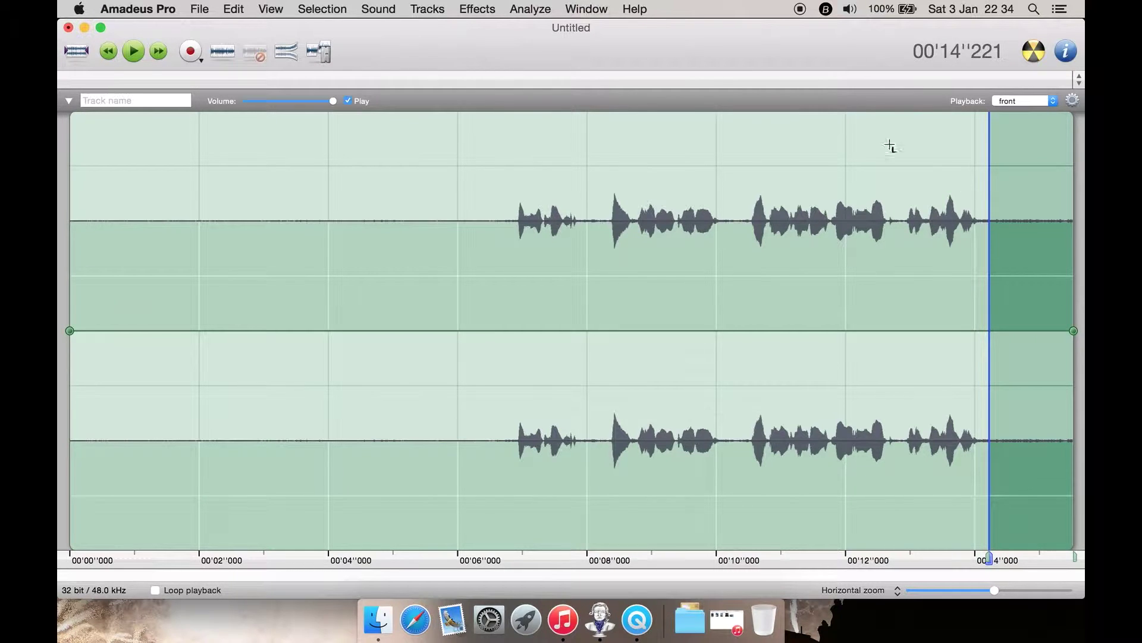
{"action": "left_click", "coordinate": [477, 9]}
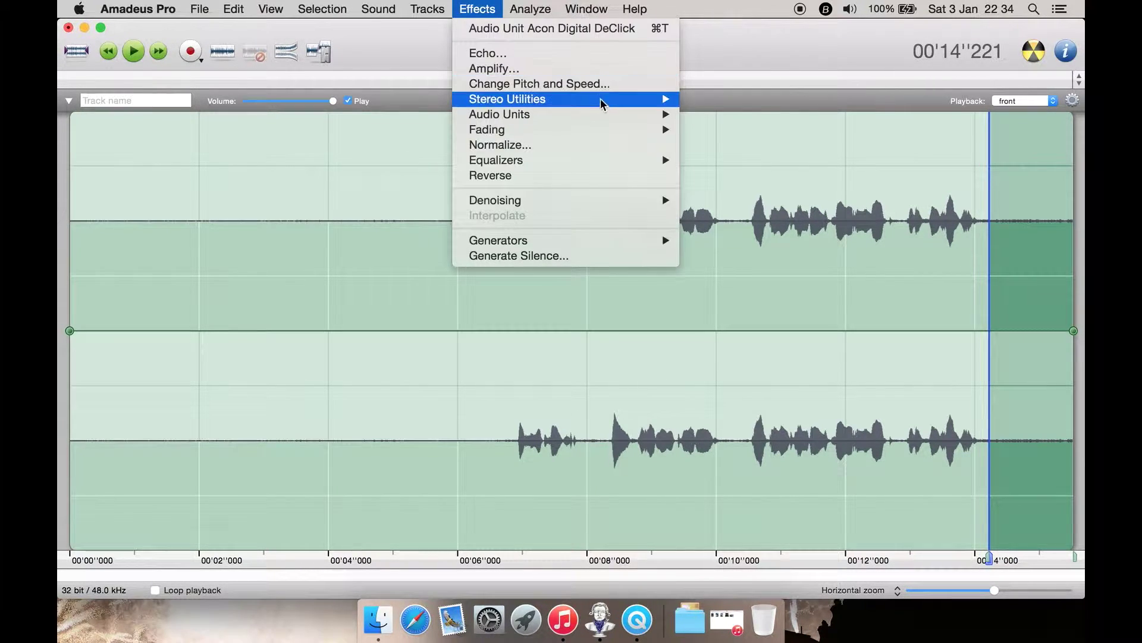
{"action": "mouse_move", "coordinate": [664, 121]}
{"action": "mouse_move", "coordinate": [778, 153]}
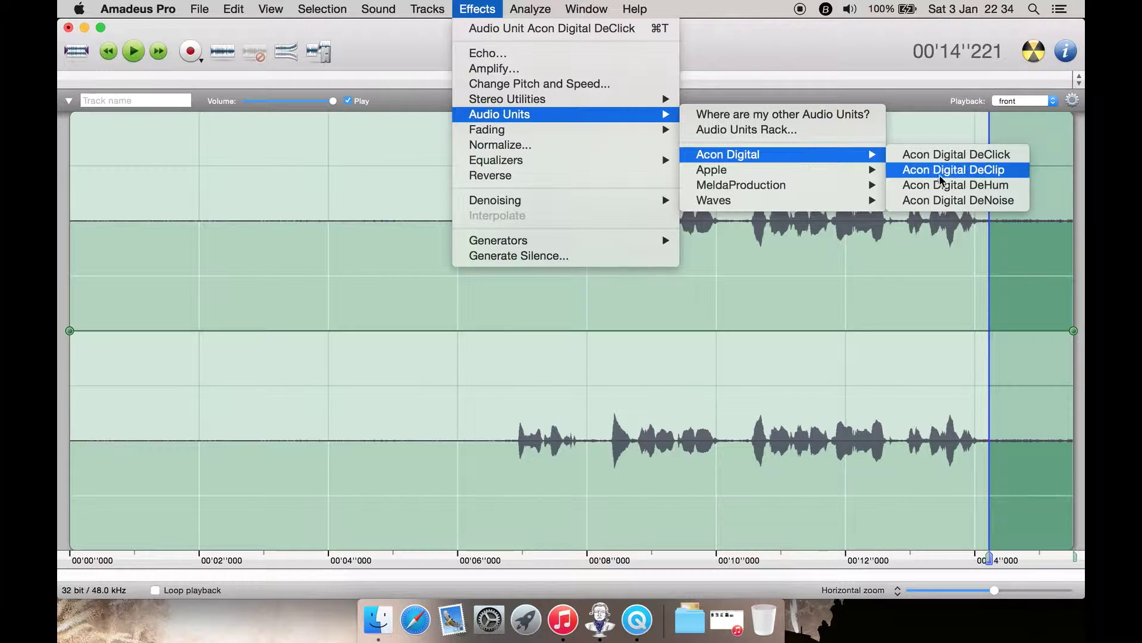
{"action": "left_click", "coordinate": [958, 200]}
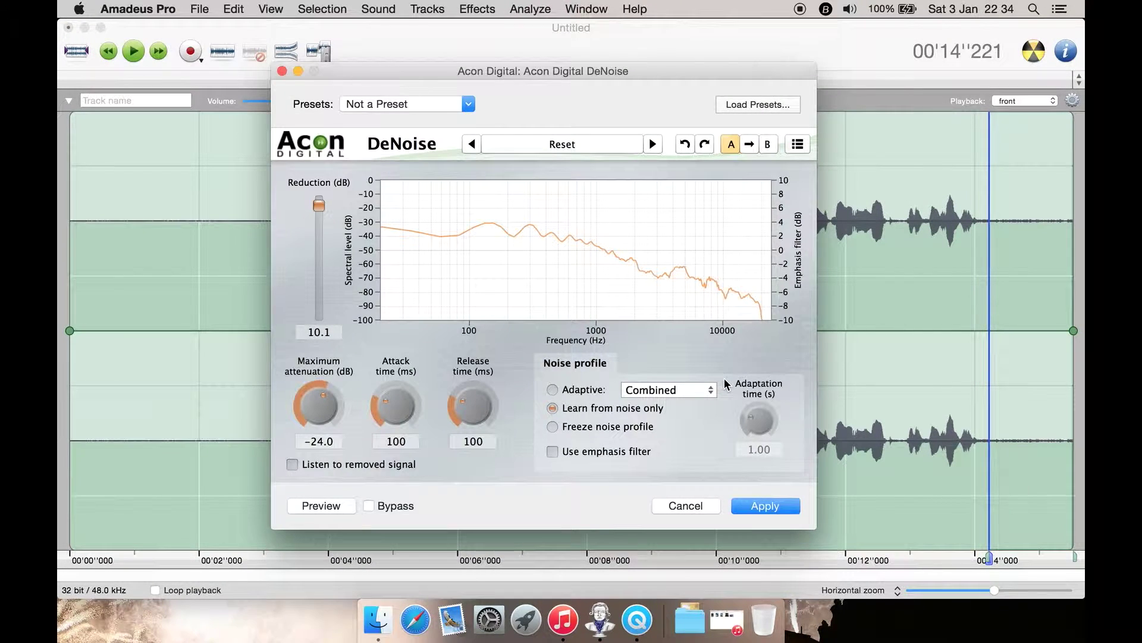
{"action": "left_click", "coordinate": [331, 507]}
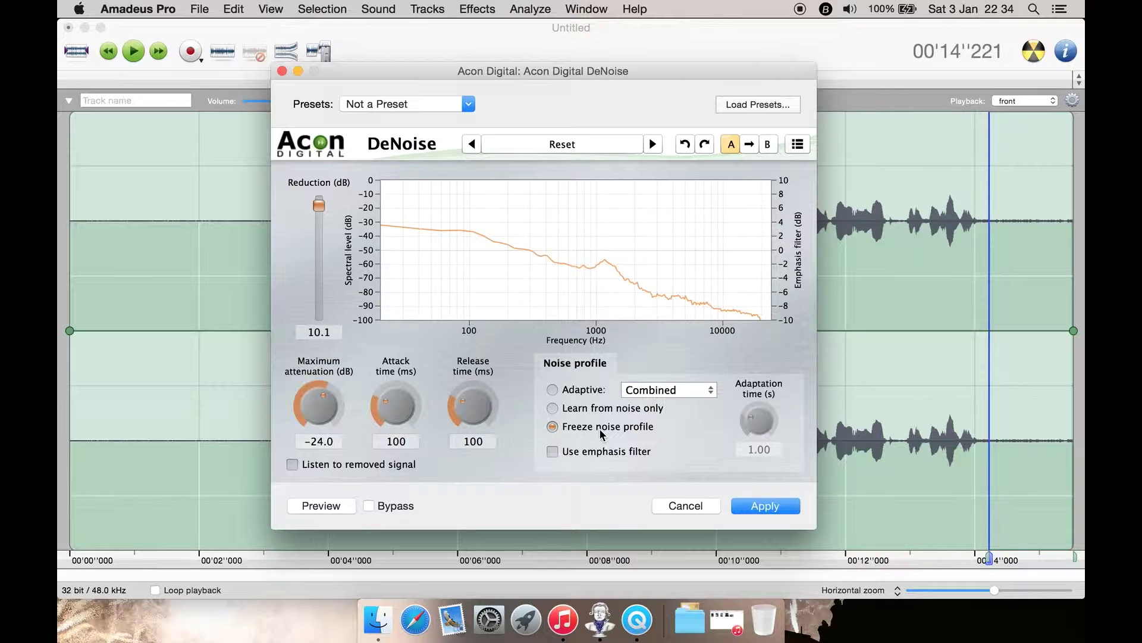
Step: Select the whole recording and apply Acon Digital DeNoise to it with the frozen noise profile
{"action": "left_click", "coordinate": [233, 271]}
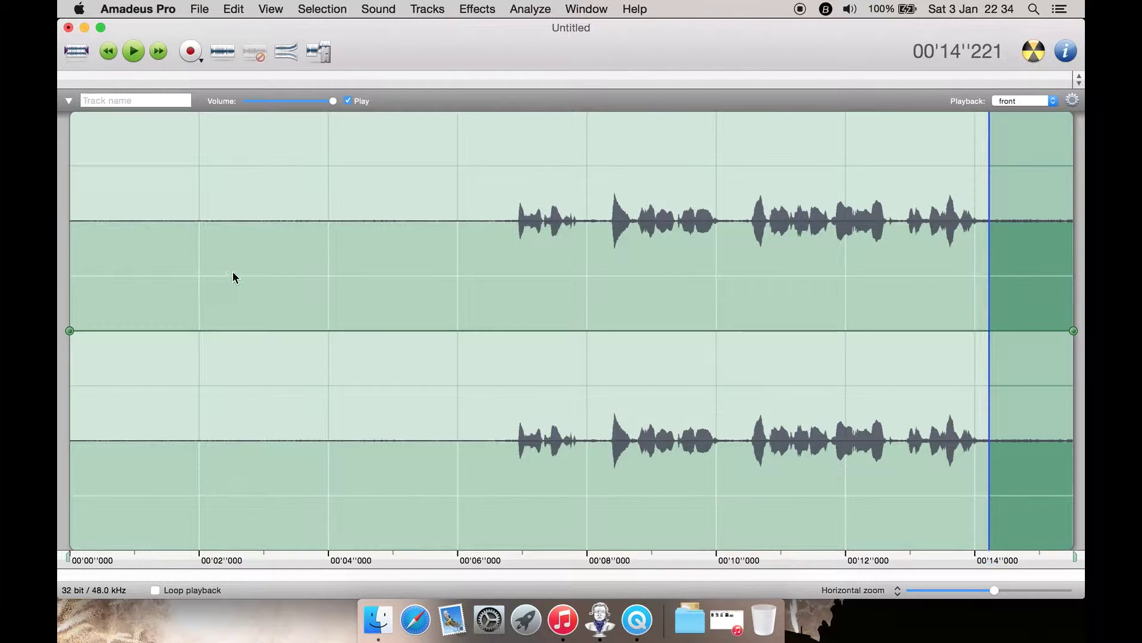
{"action": "key", "text": "super+a"}
{"action": "left_click", "coordinate": [507, 9]}
{"action": "mouse_move", "coordinate": [477, 9]}
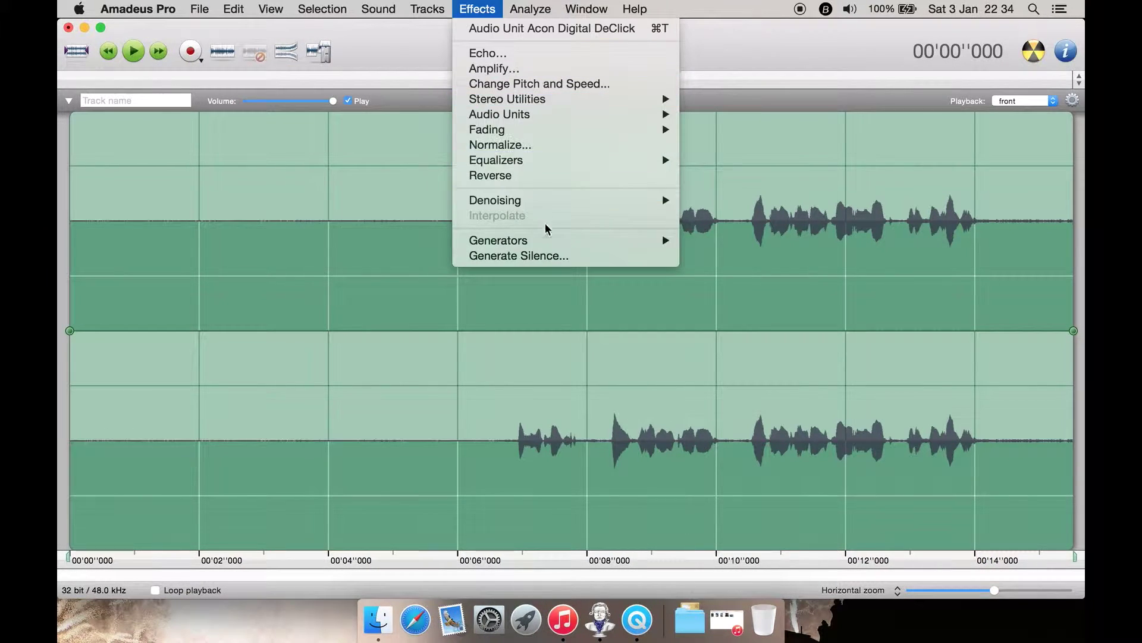
{"action": "mouse_move", "coordinate": [586, 9]}
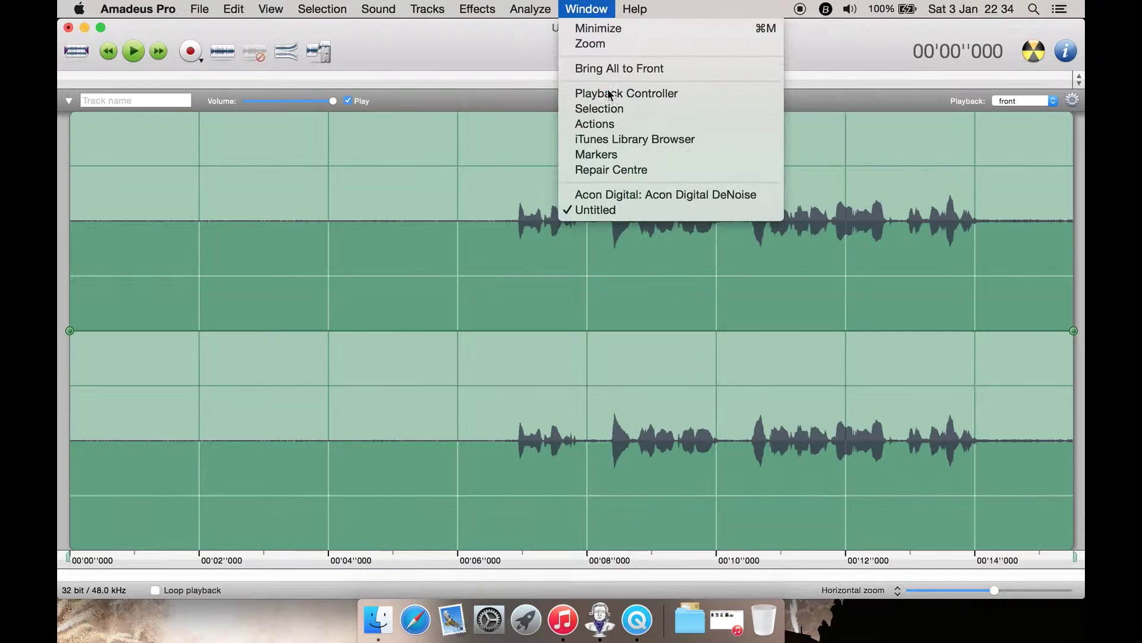
{"action": "left_click", "coordinate": [621, 194]}
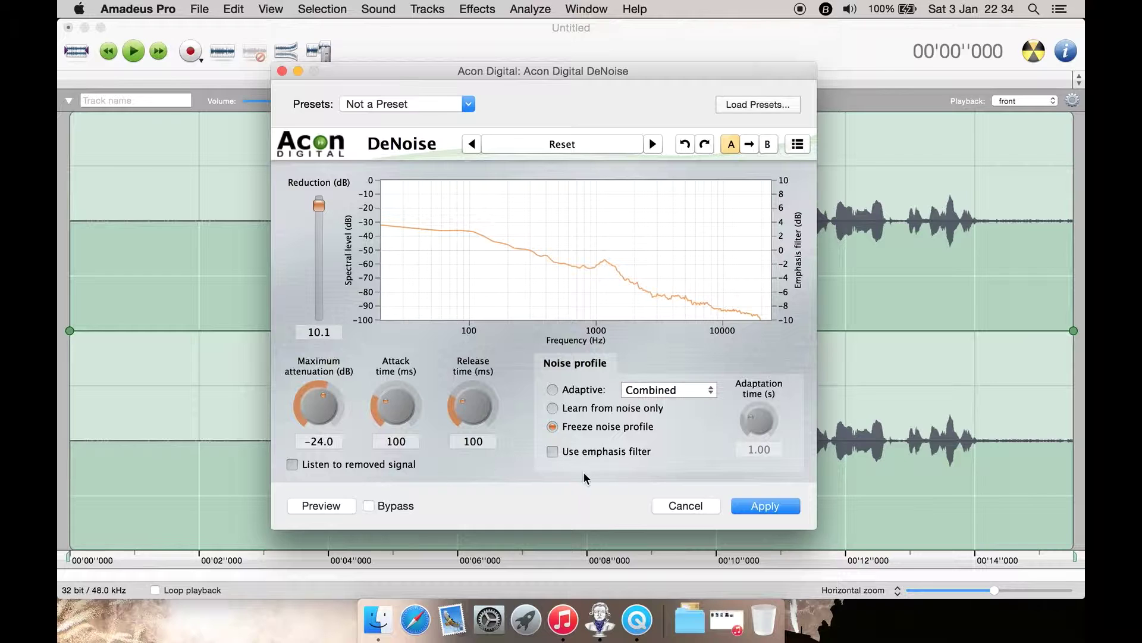
{"action": "left_click", "coordinate": [752, 504]}
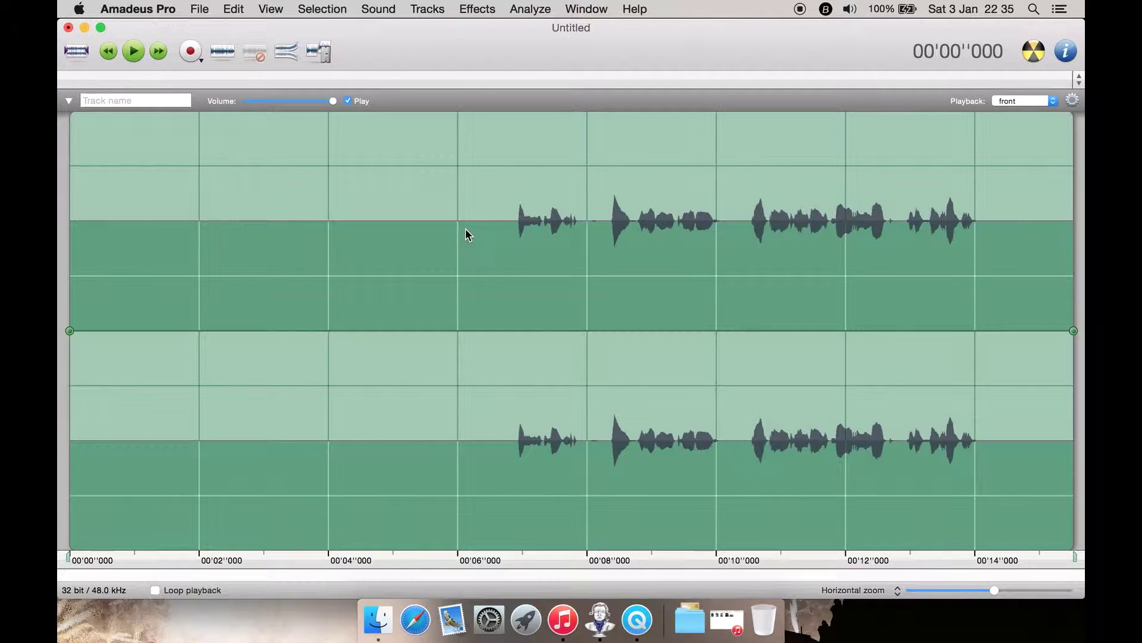
Step: Play back the denoised recording from about 5.7 s and stop playback
{"action": "left_click", "coordinate": [436, 205]}
{"action": "key", "text": "space"}
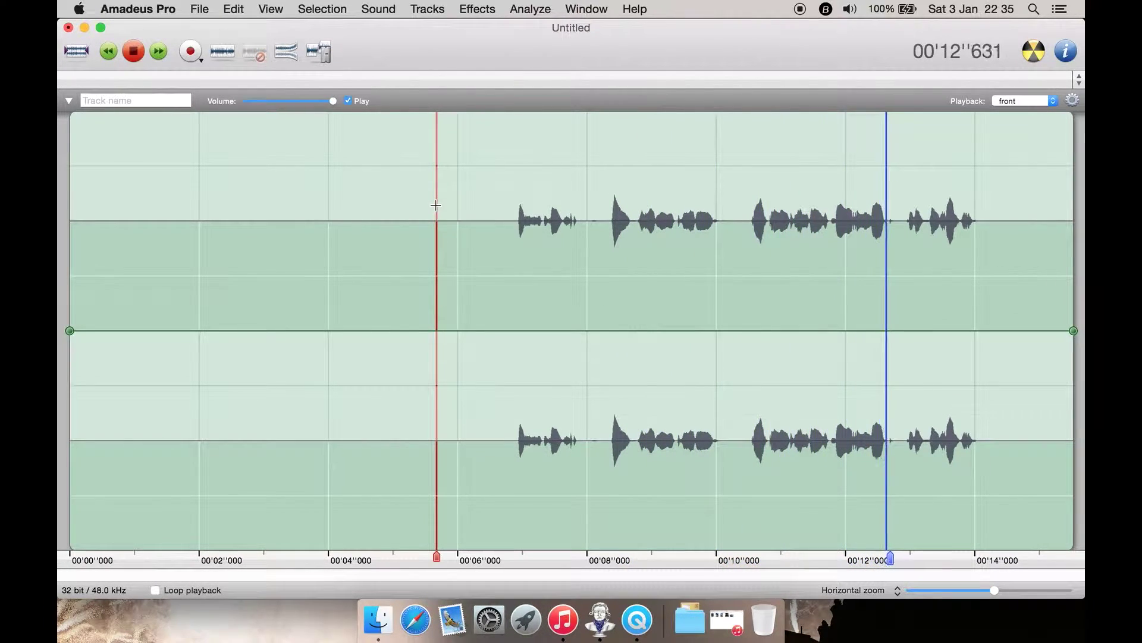
{"action": "key", "text": "space"}
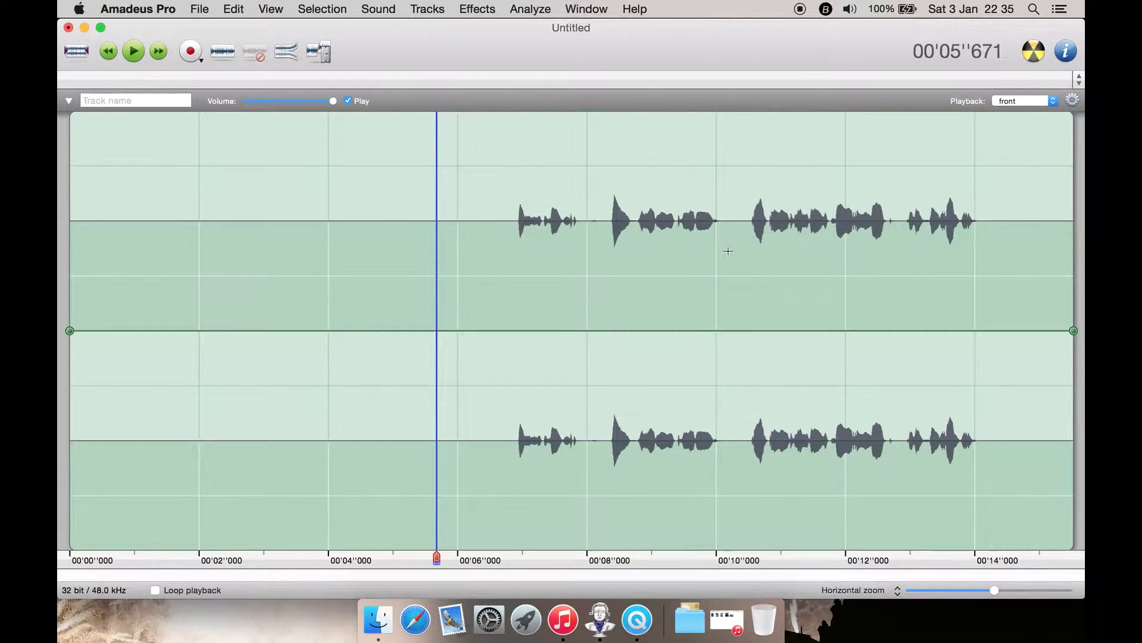
Step: Amplify the whole denoised recording by 10 dB without fading and play it back from just before the speech
{"action": "left_click", "coordinate": [496, 211]}
{"action": "left_click", "coordinate": [477, 9]}
{"action": "mouse_move", "coordinate": [608, 122]}
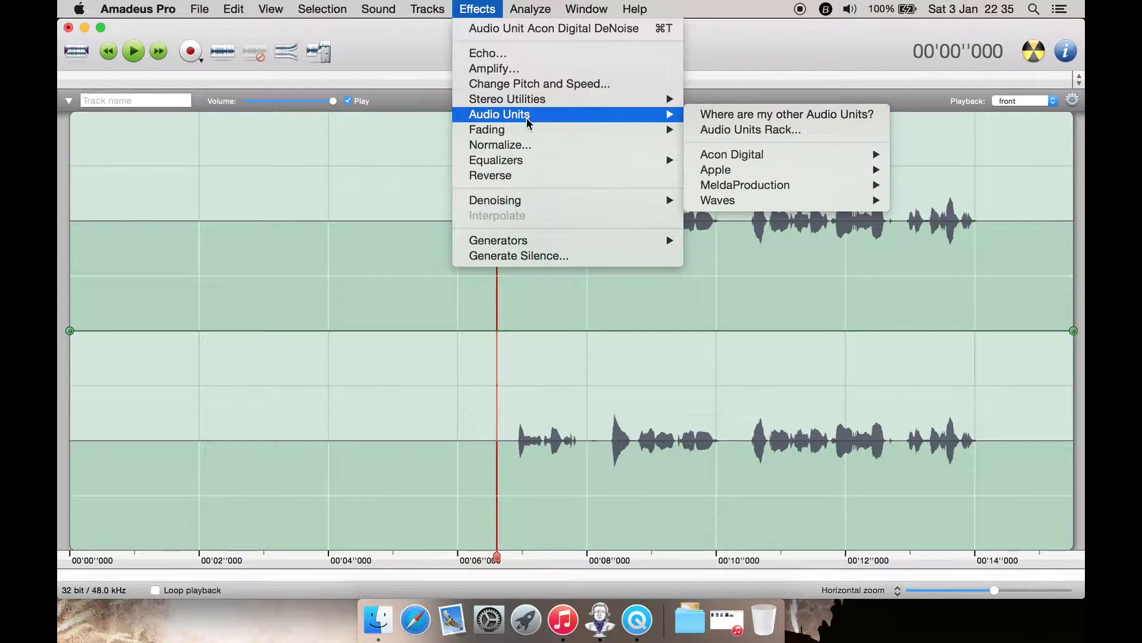
{"action": "mouse_move", "coordinate": [525, 130]}
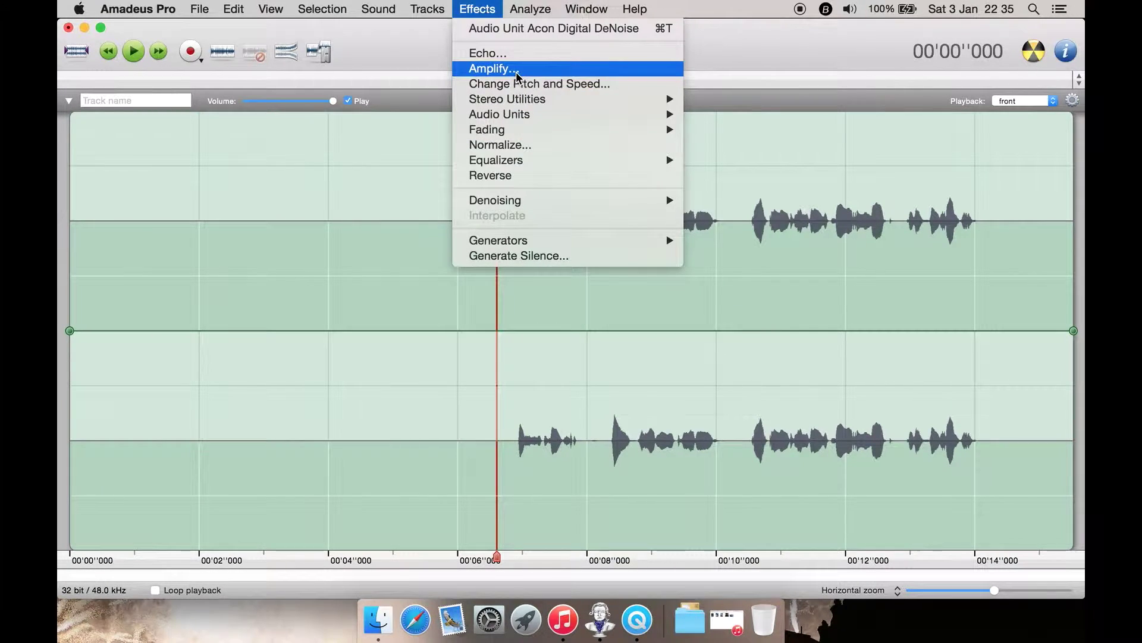
{"action": "left_click", "coordinate": [497, 68]}
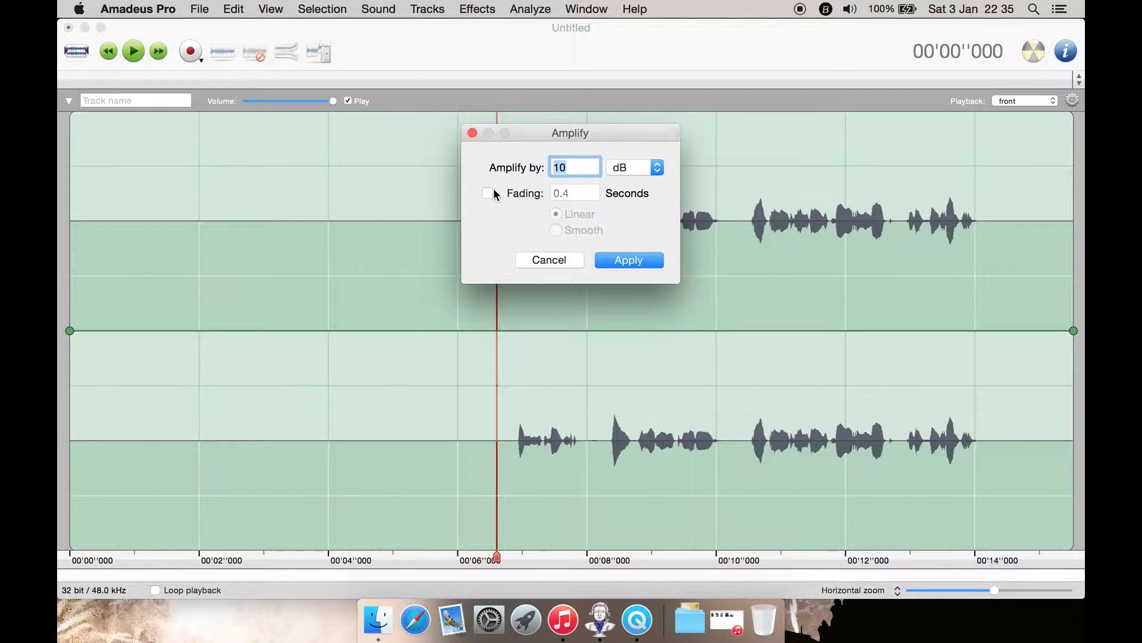
{"action": "left_click", "coordinate": [617, 254]}
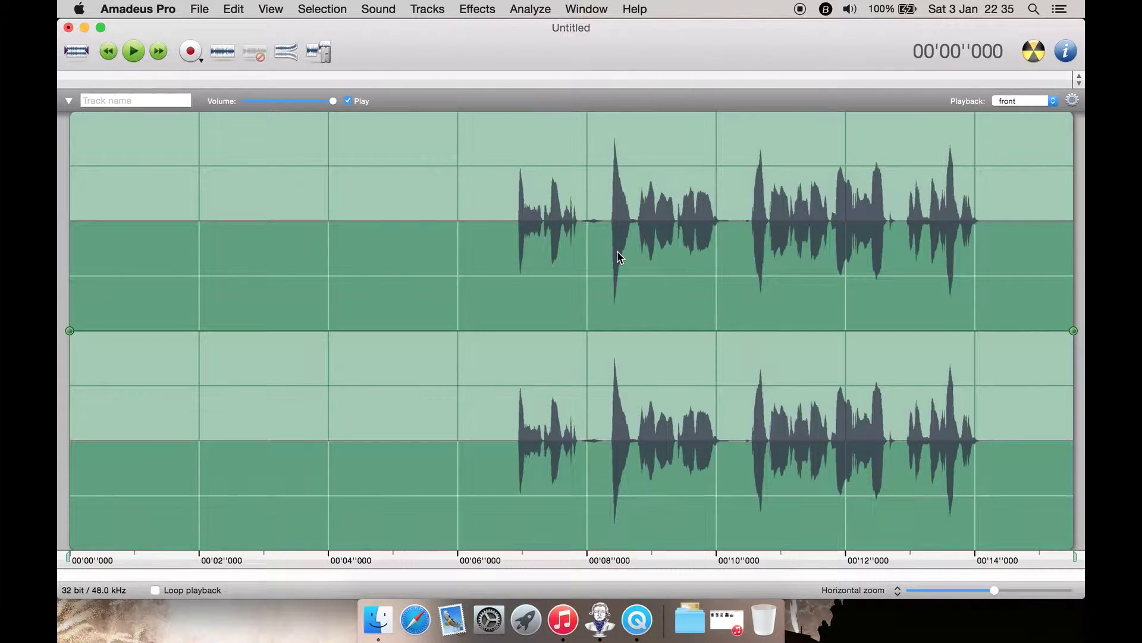
{"action": "left_click", "coordinate": [450, 179]}
{"action": "key", "text": "space"}
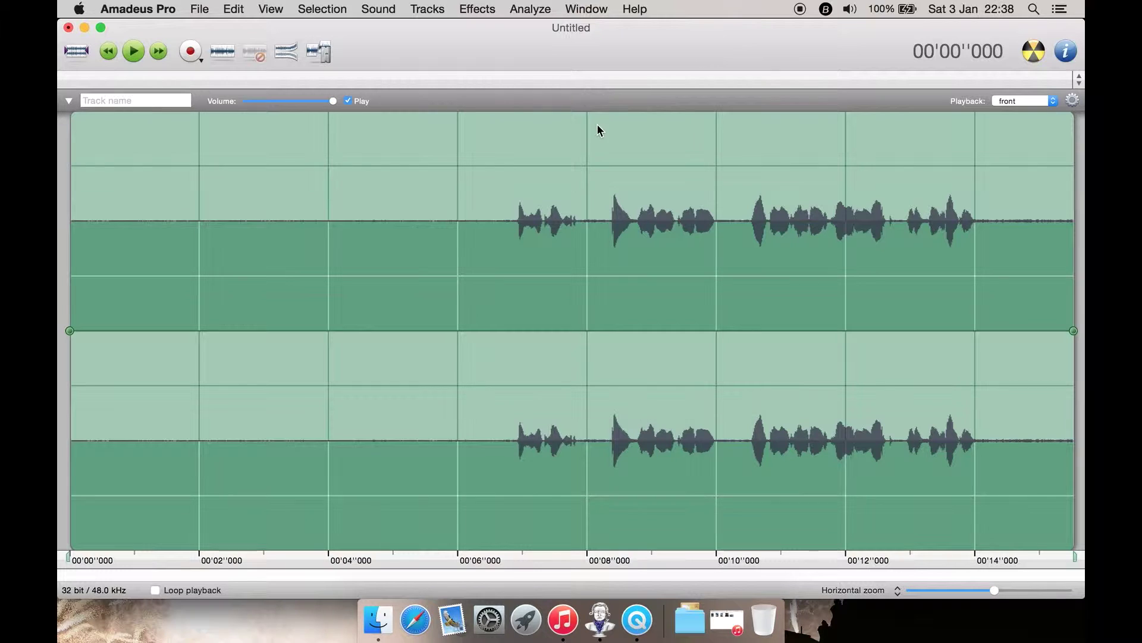
Step: Select the stretch before the speech, from the start to about 6.8 s, and sample its noise with the built-in denoising
{"action": "left_click", "coordinate": [466, 243]}
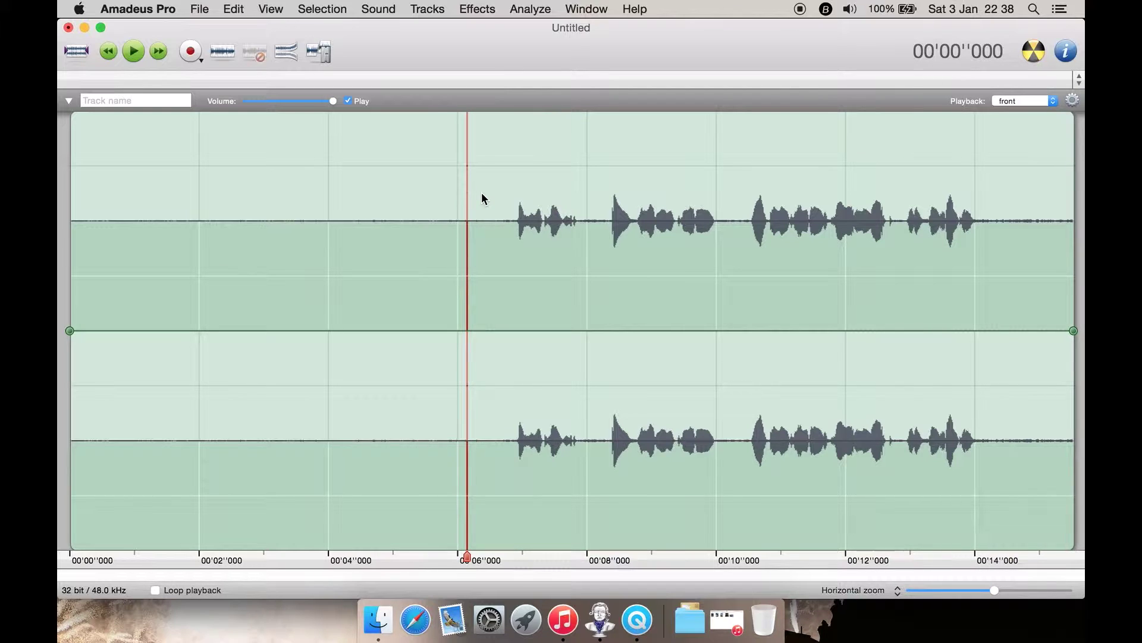
{"action": "left_click_drag", "start_coordinate": [506, 220], "coordinate": [60, 226]}
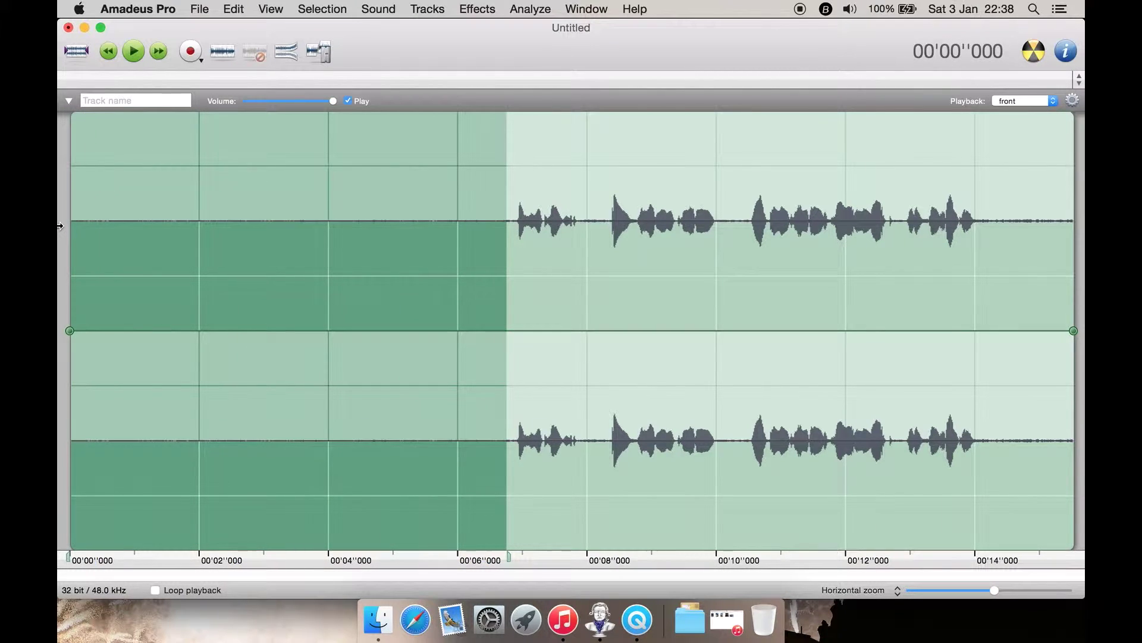
{"action": "left_click", "coordinate": [476, 8]}
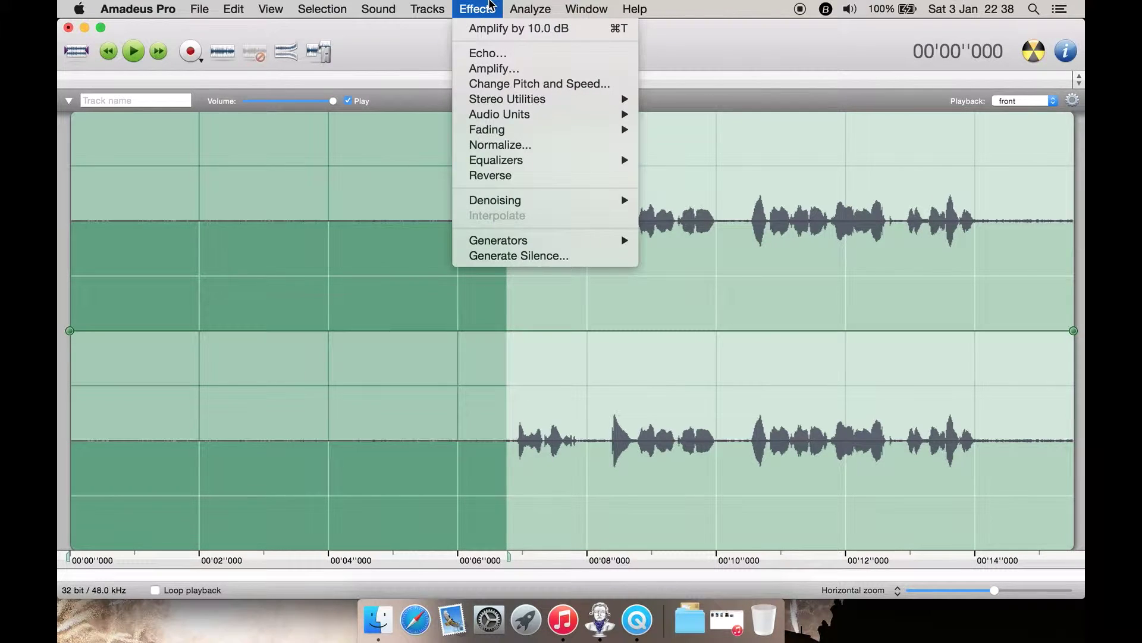
{"action": "mouse_move", "coordinate": [596, 199]}
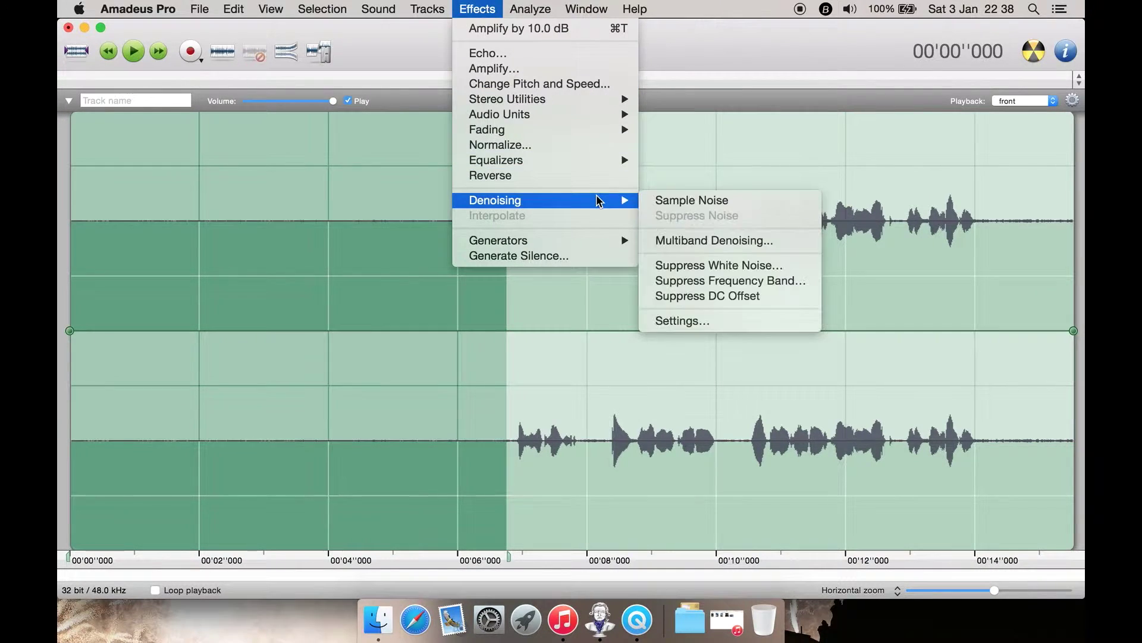
{"action": "left_click", "coordinate": [661, 203]}
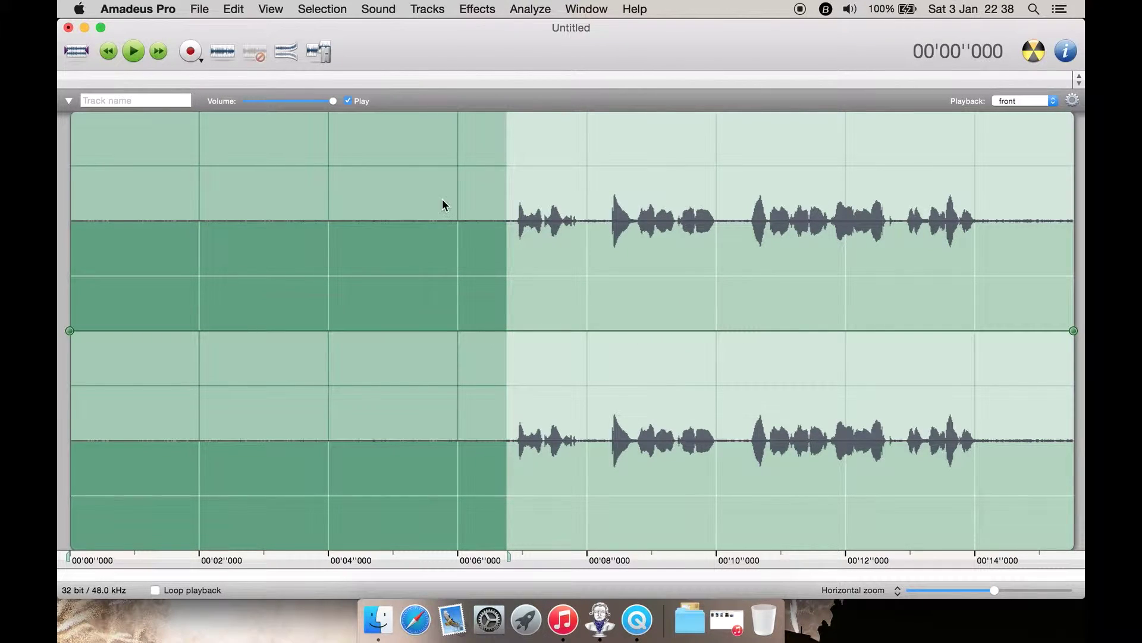
Step: Clear the selection and apply Suppress Noise to the whole recording
{"action": "left_click", "coordinate": [423, 200]}
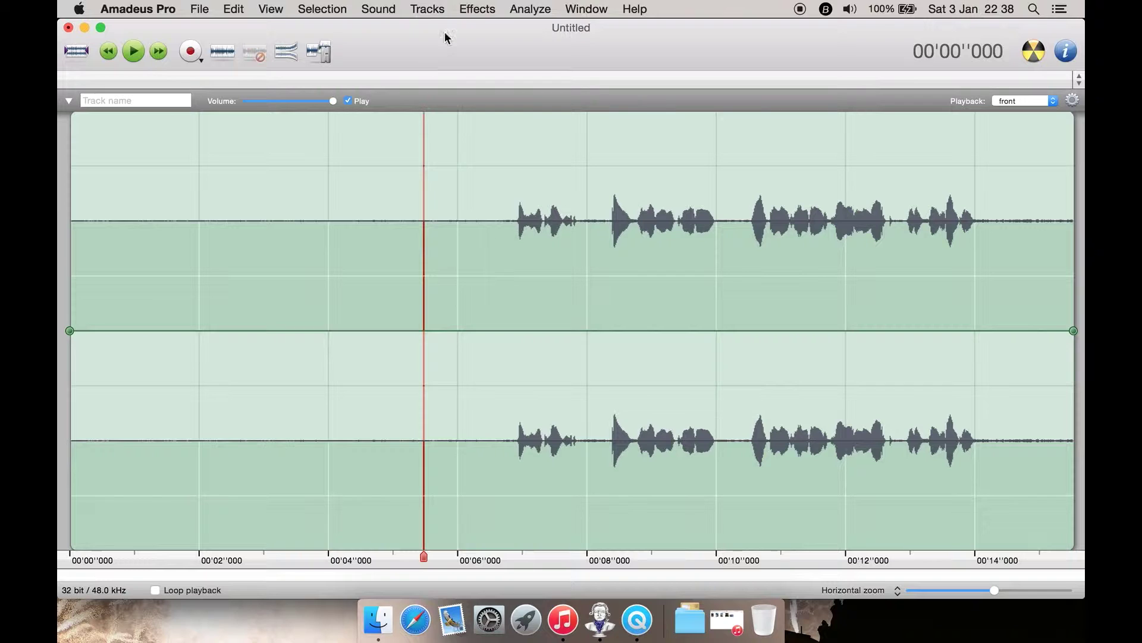
{"action": "left_click", "coordinate": [476, 10]}
{"action": "mouse_move", "coordinate": [601, 132]}
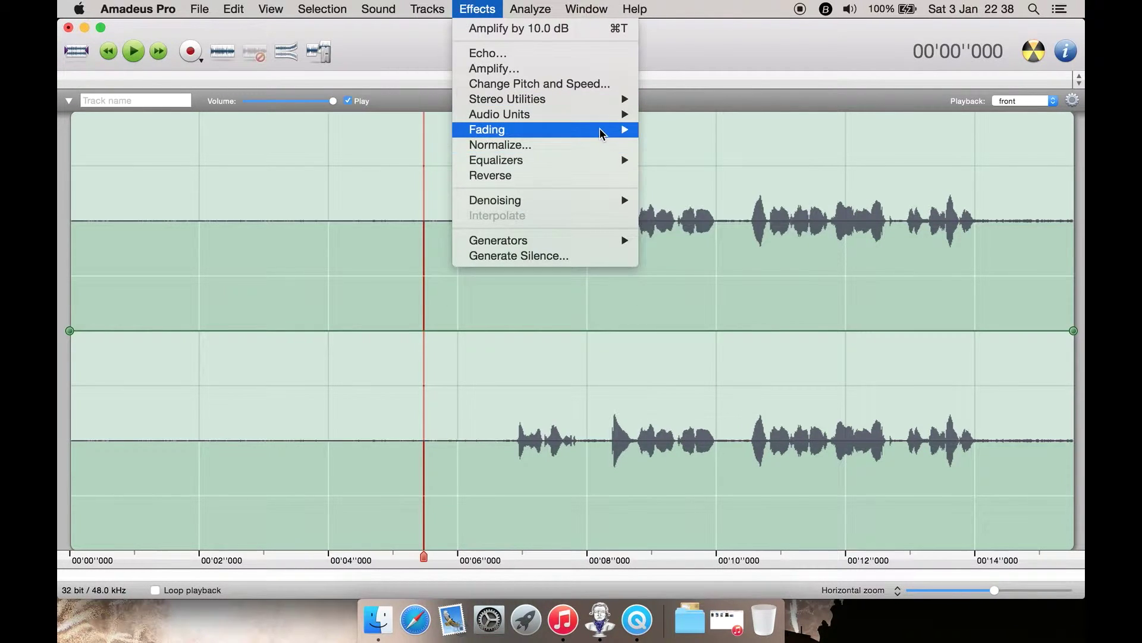
{"action": "mouse_move", "coordinate": [612, 199]}
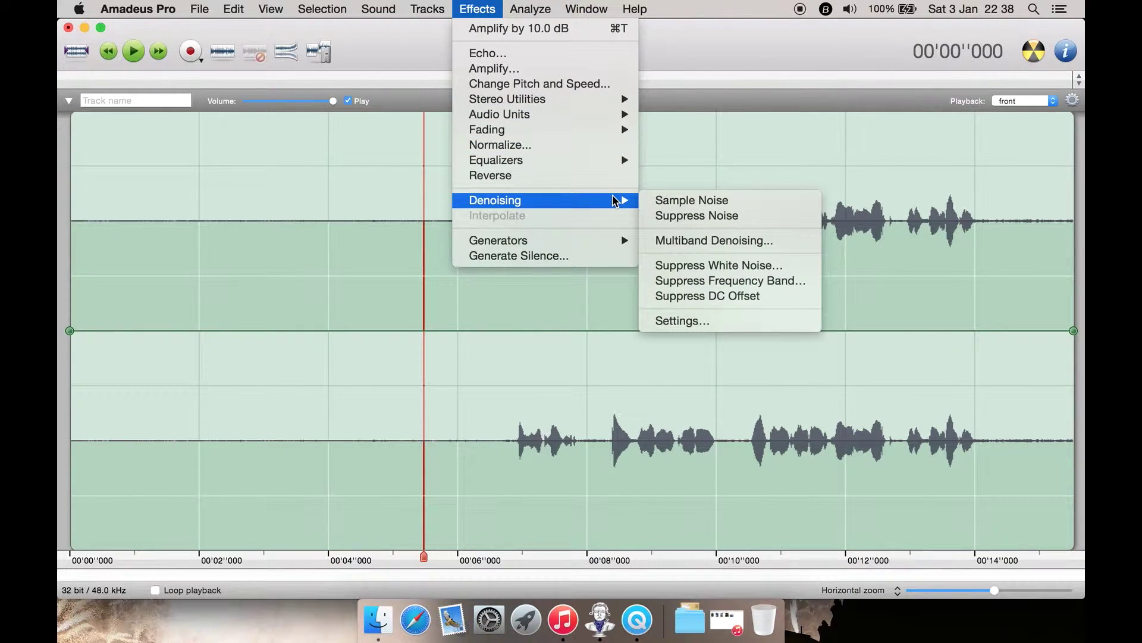
{"action": "left_click", "coordinate": [712, 218]}
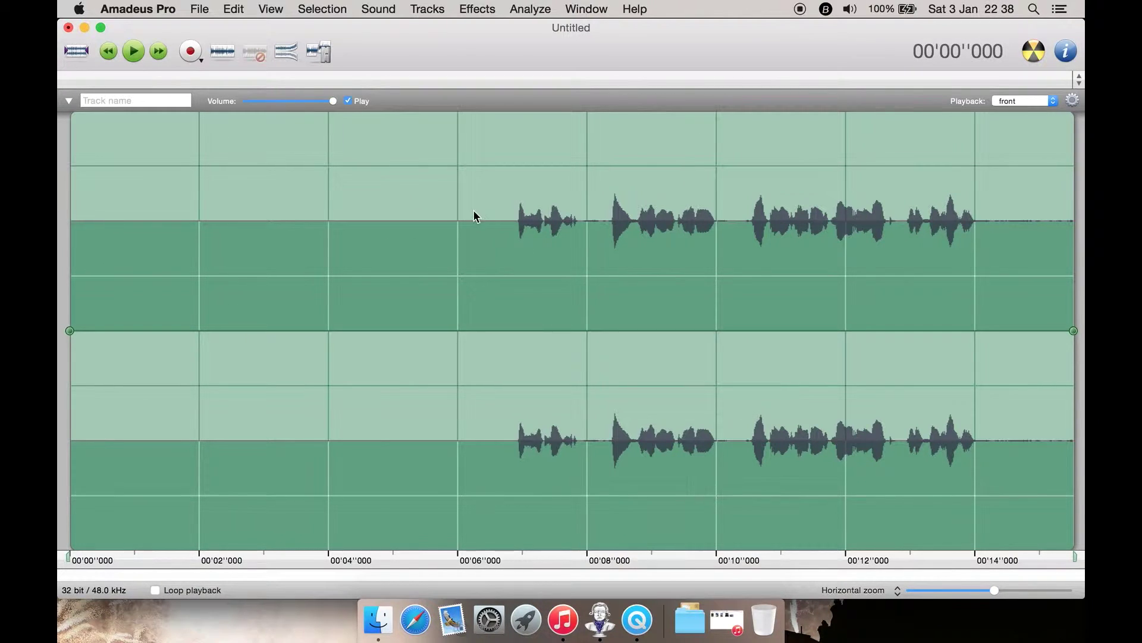
Step: Play back the noise-suppressed recording from just before the speech, stop it, and listen to the tail after about 14 s
{"action": "left_click", "coordinate": [434, 197]}
{"action": "key", "text": "space"}
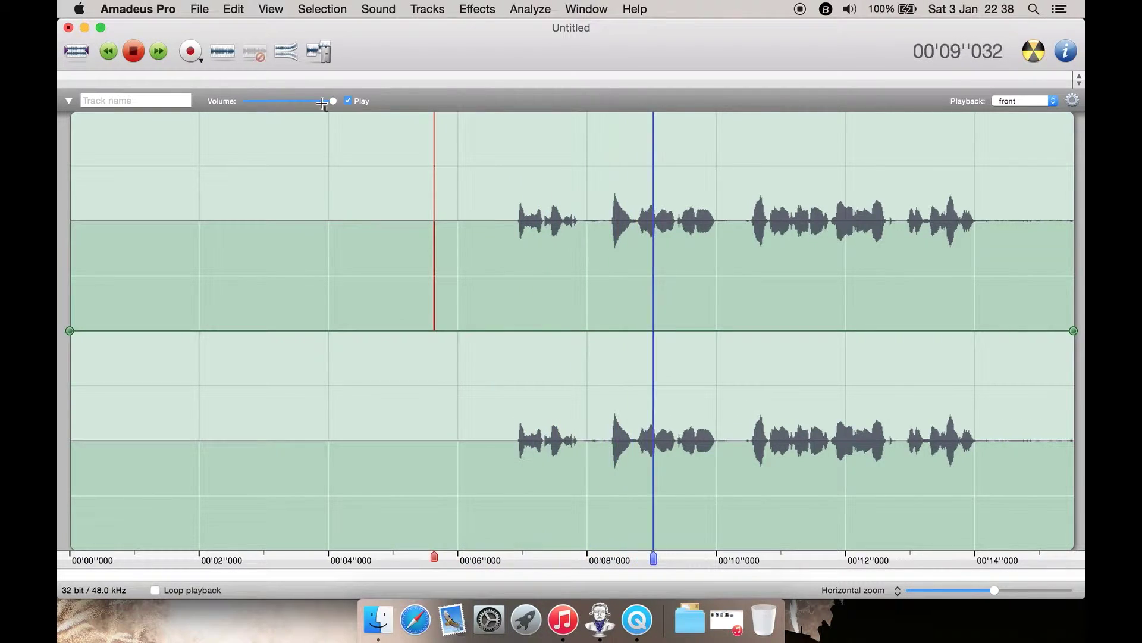
{"action": "key", "text": "space"}
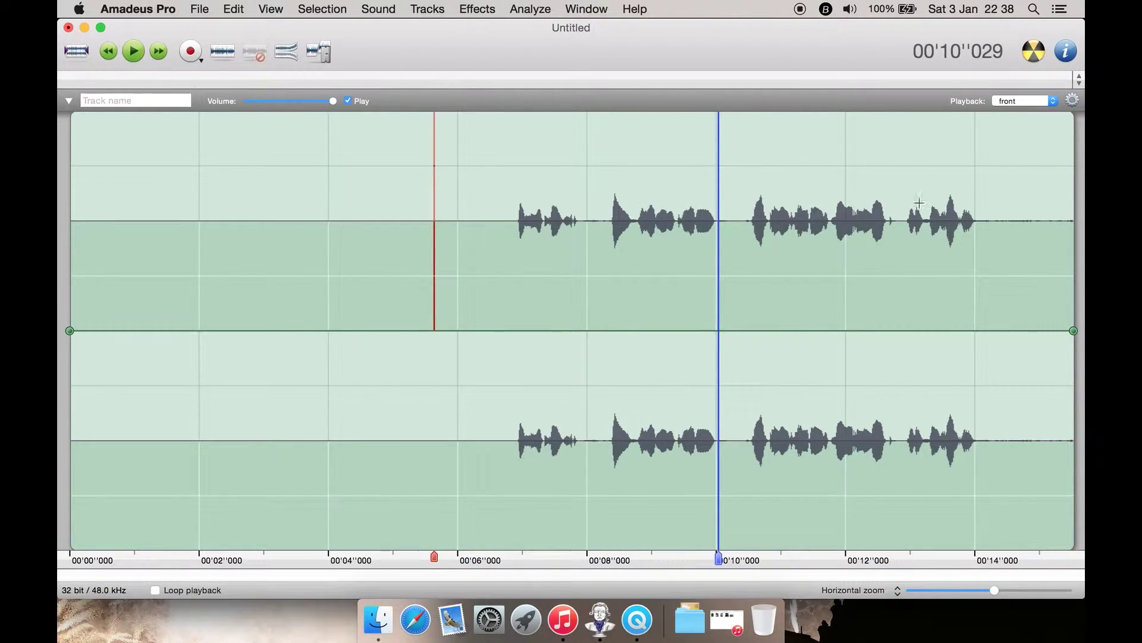
{"action": "left_click", "coordinate": [984, 200]}
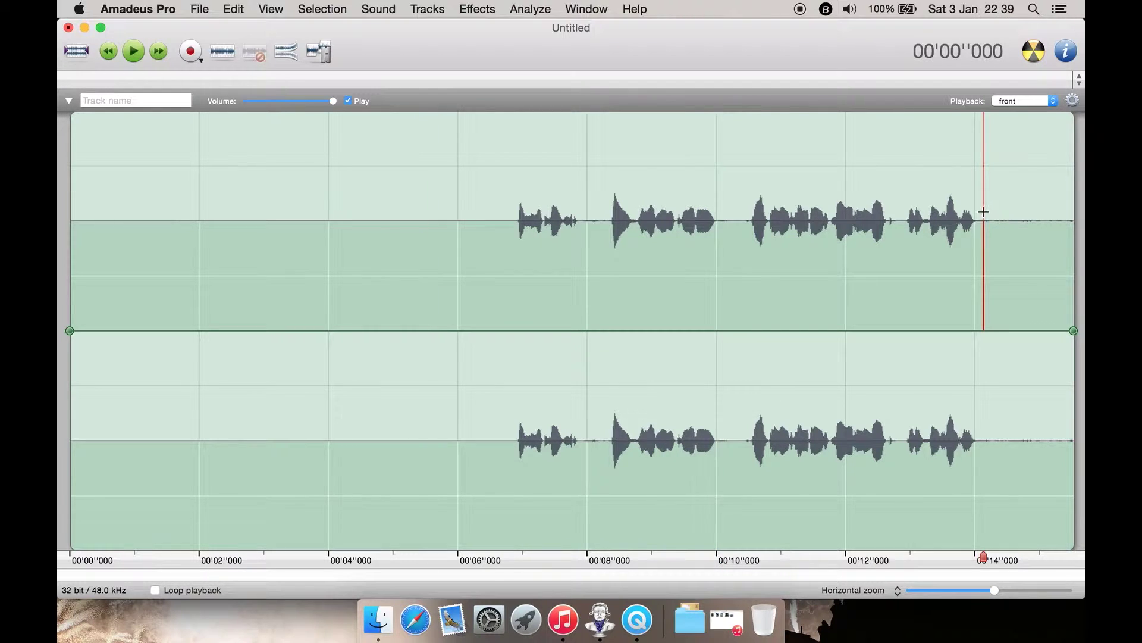
{"action": "key", "text": "space"}
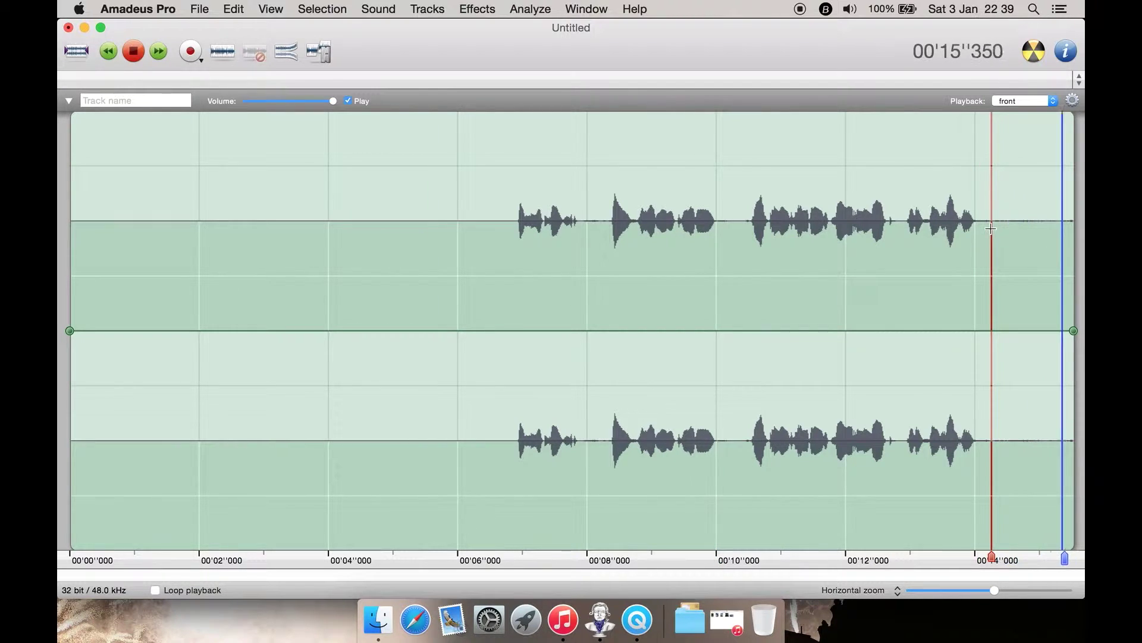
Step: Select the remaining noise after the speech, from about 14.2 s to the end, and sample it with Sample Noise
{"action": "left_click_drag", "start_coordinate": [986, 212], "coordinate": [1078, 213]}
{"action": "left_click", "coordinate": [476, 8]}
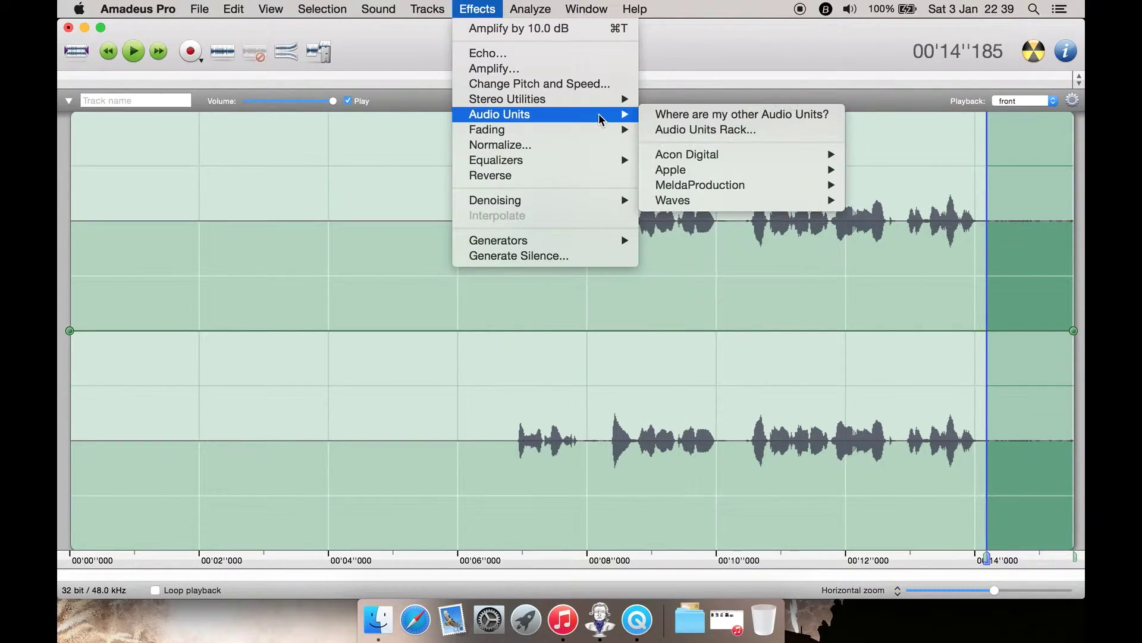
{"action": "mouse_move", "coordinate": [746, 172]}
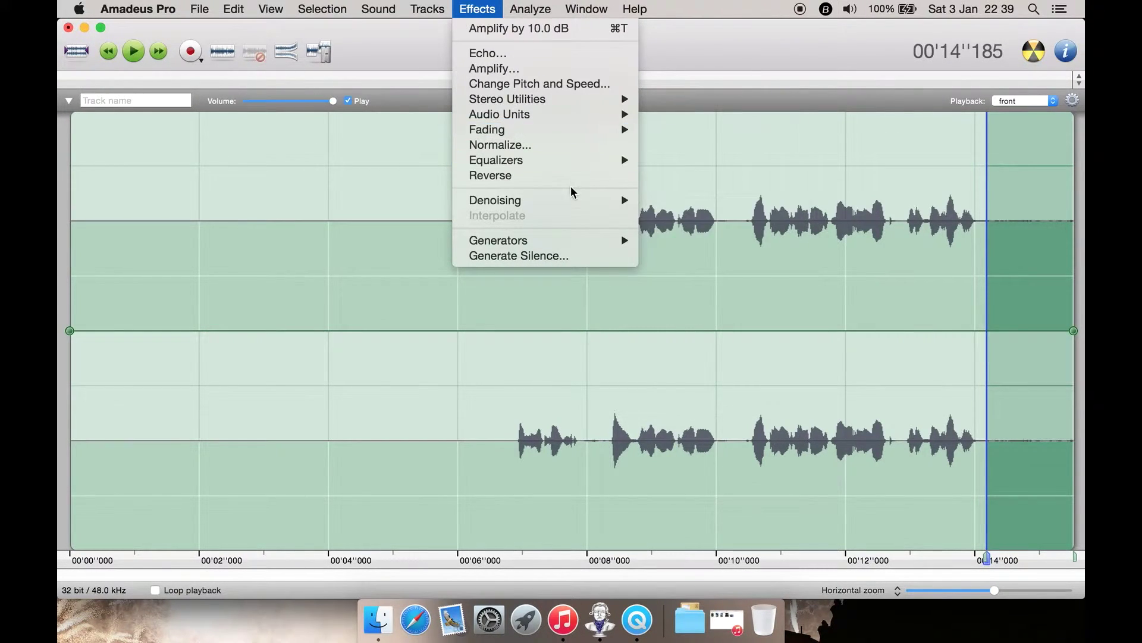
{"action": "mouse_move", "coordinate": [571, 199]}
{"action": "left_click", "coordinate": [664, 198]}
Step: Clear the tail selection and suppress the newly sampled noise across the whole recording
{"action": "left_click", "coordinate": [666, 199]}
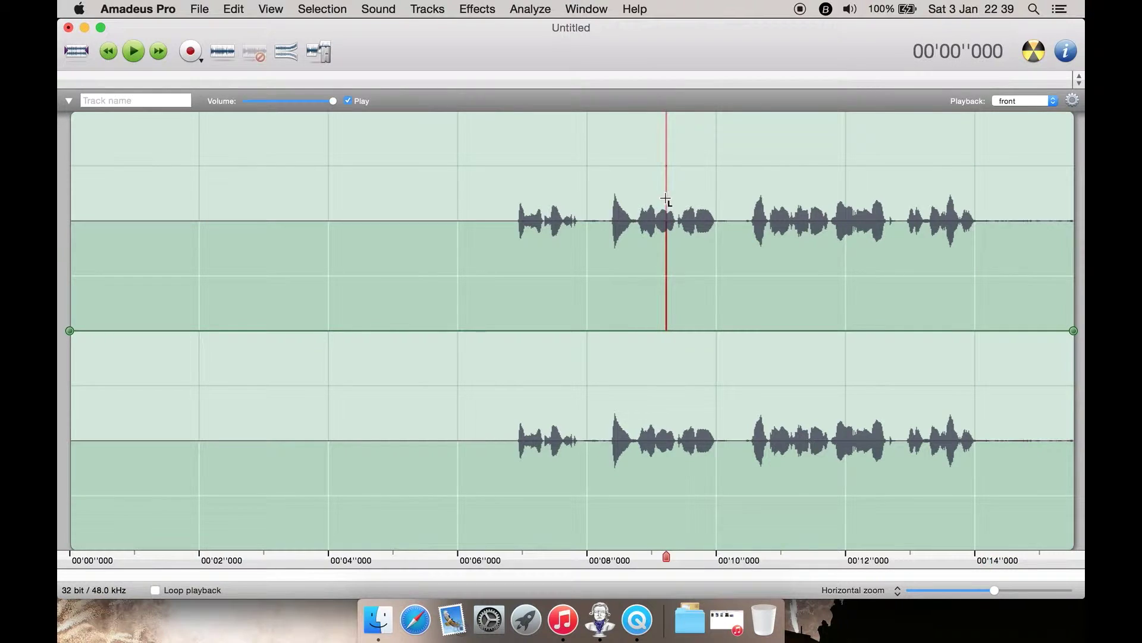
{"action": "left_click", "coordinate": [491, 10]}
{"action": "mouse_move", "coordinate": [611, 207]}
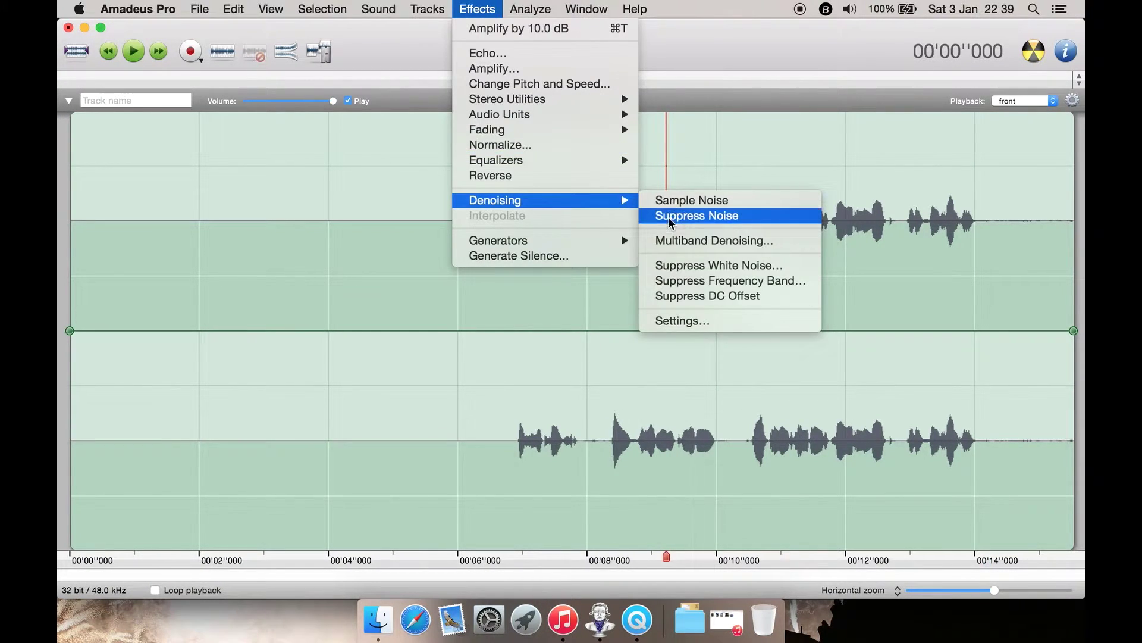
{"action": "left_click", "coordinate": [676, 216]}
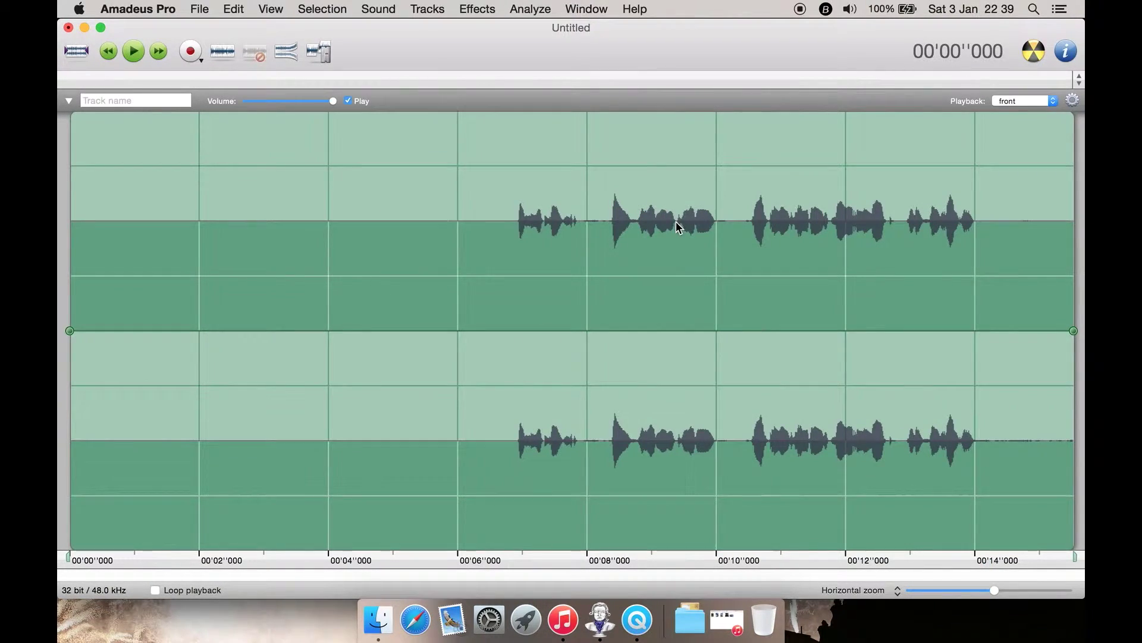
Step: Amplify the twice noise-suppressed recording by 10 dB and play it back from just before the speech
{"action": "left_click", "coordinate": [494, 9]}
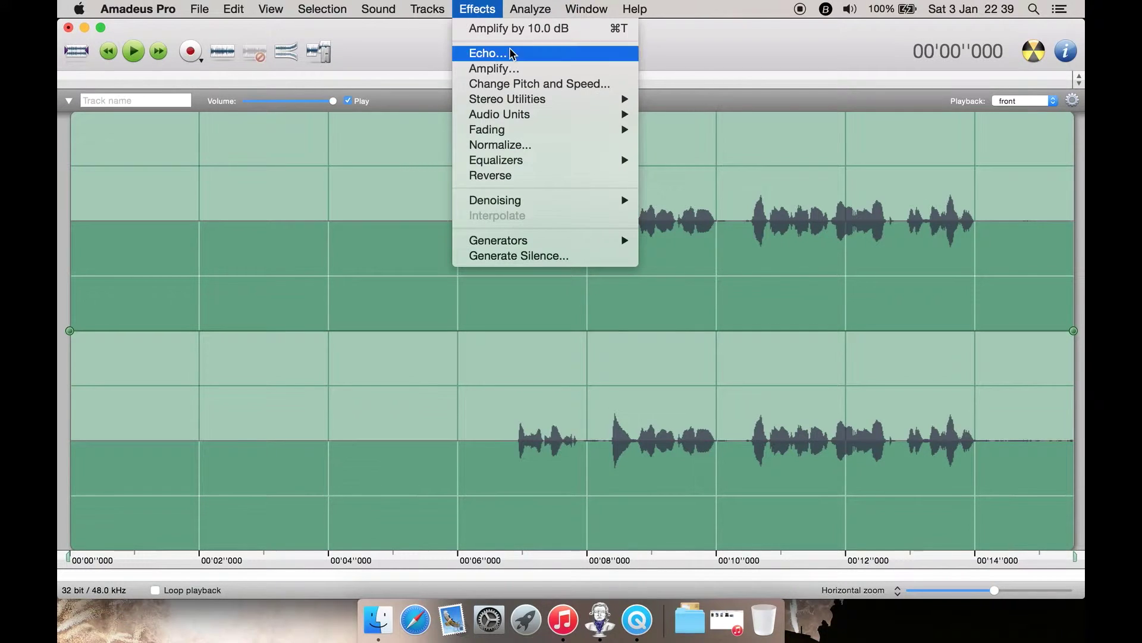
{"action": "mouse_move", "coordinate": [565, 117]}
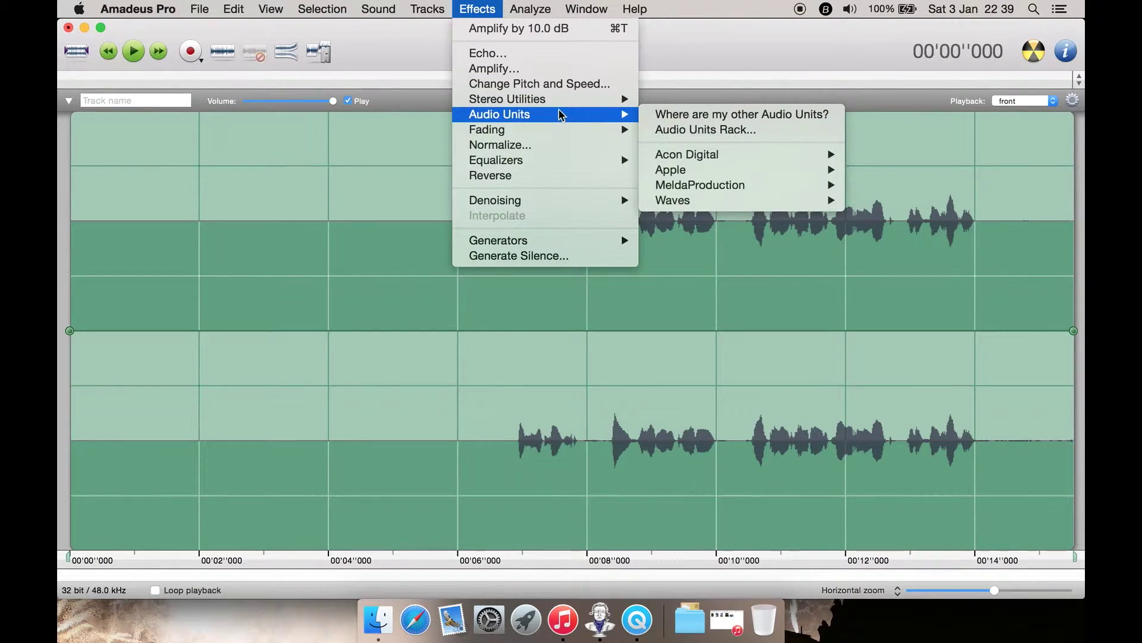
{"action": "left_click", "coordinate": [534, 68]}
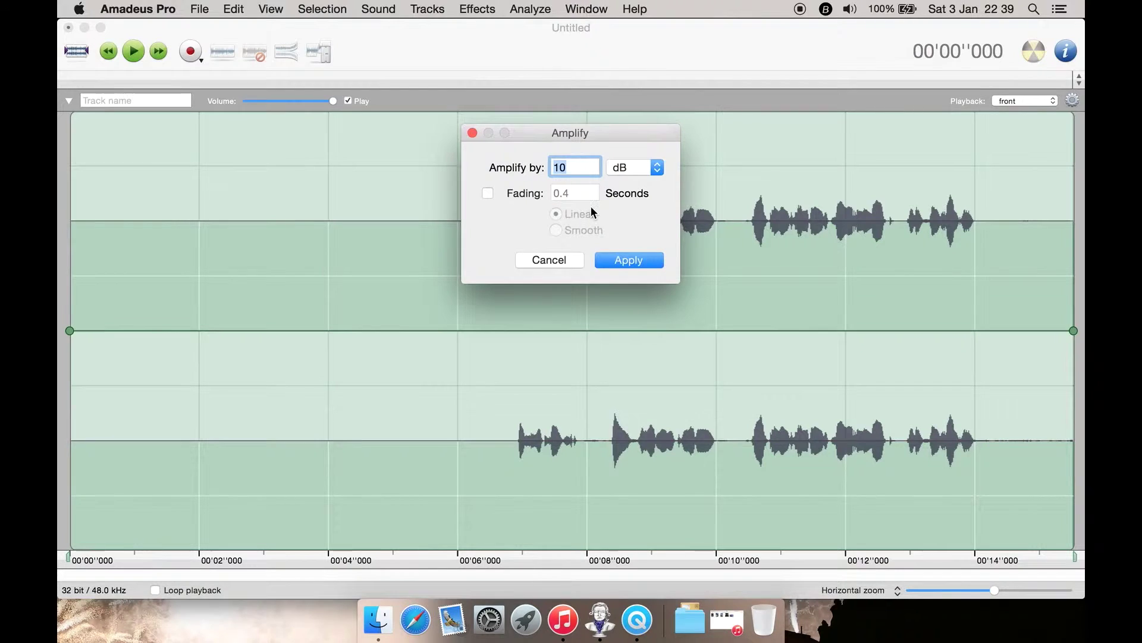
{"action": "left_click", "coordinate": [622, 257]}
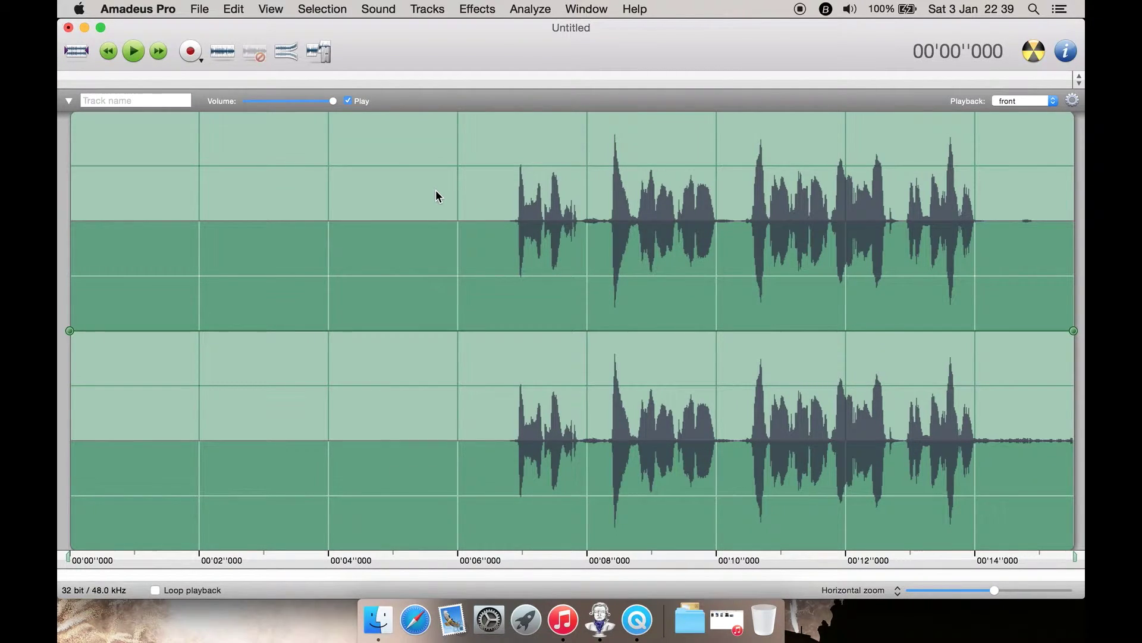
{"action": "left_click", "coordinate": [441, 195]}
{"action": "key", "text": "space"}
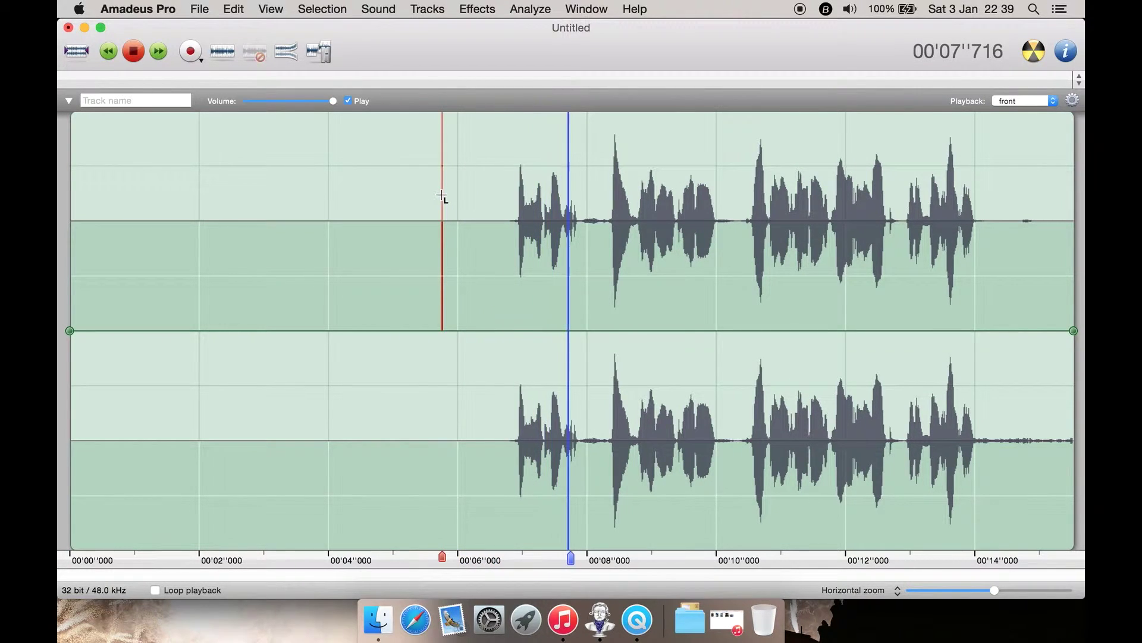